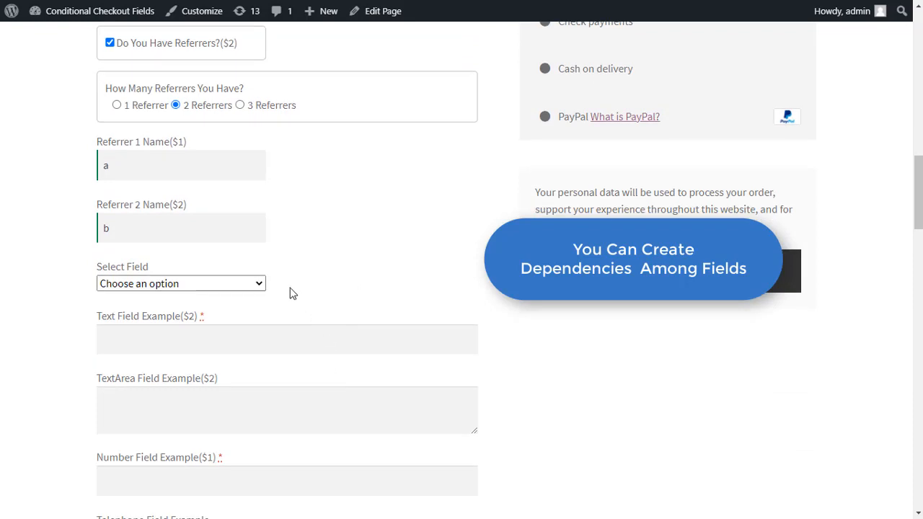
- Choose Option 1 in Select Field, Option 2 on the radio, and tick Checkbox Field
click(212, 287)
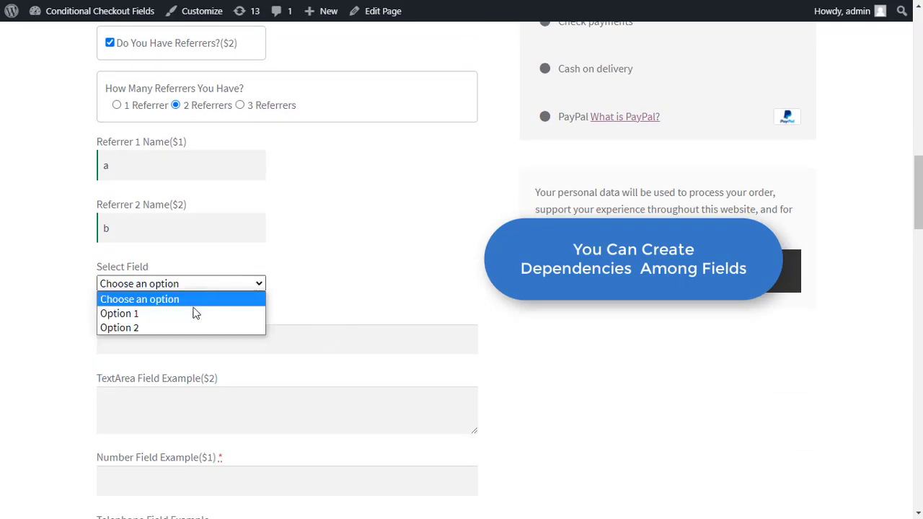
click(175, 320)
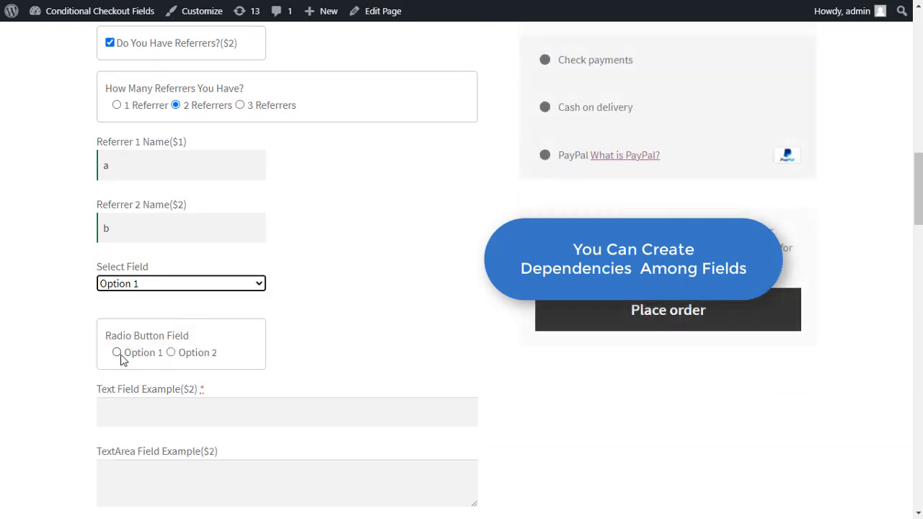
click(171, 353)
scroll(141, 358, down, 1)
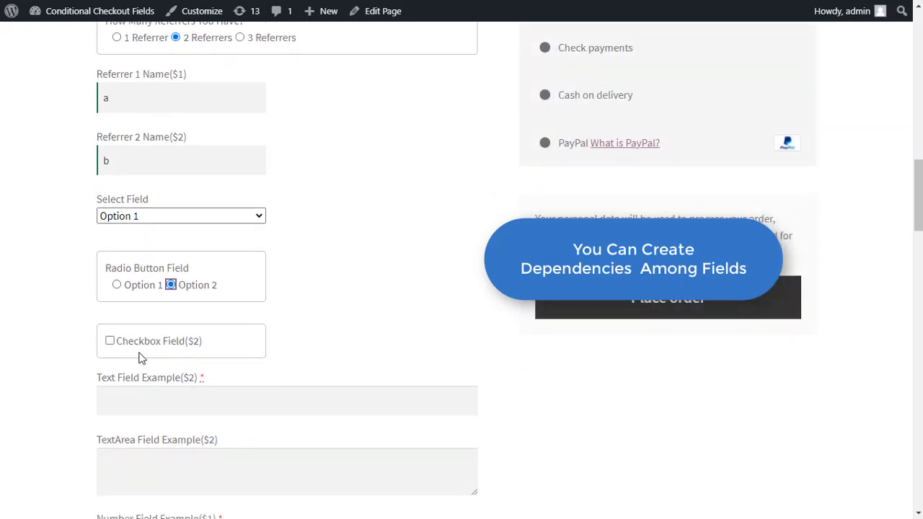
click(110, 342)
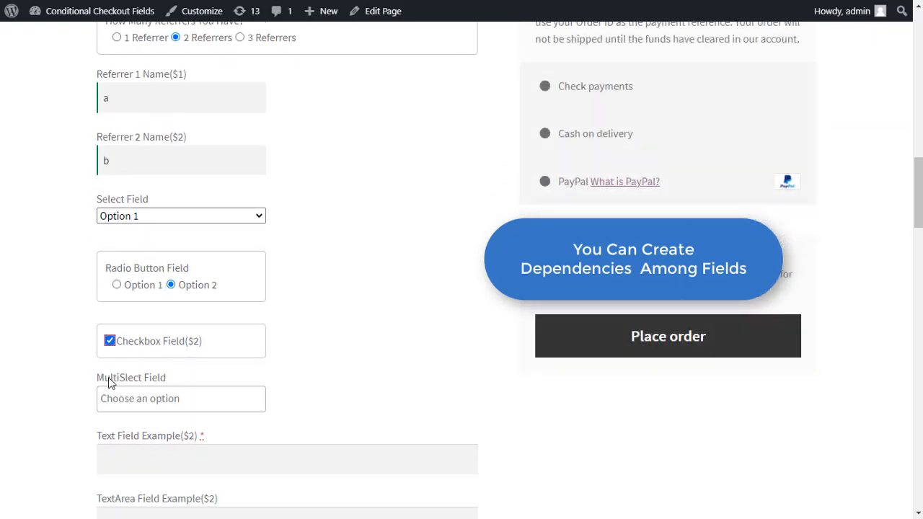
- Add option 1 and option 2 to the MultiSlect Field
click(154, 403)
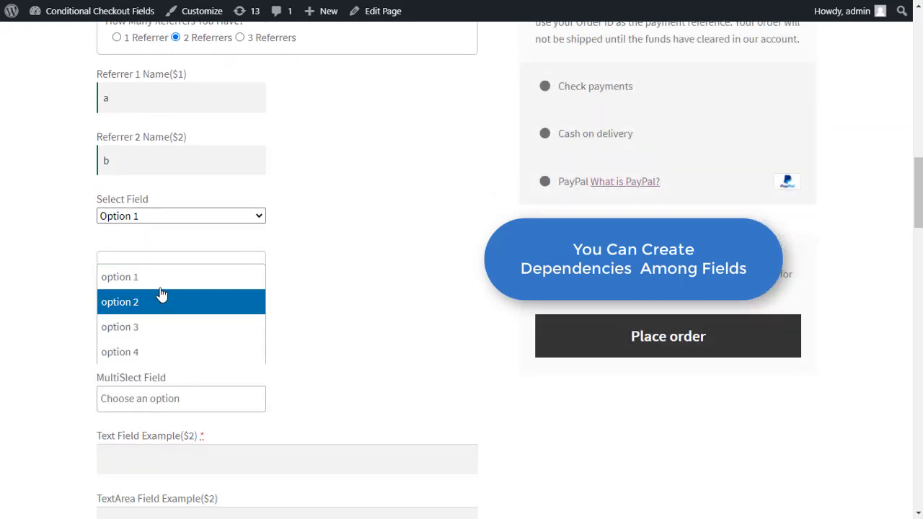
click(166, 281)
click(181, 397)
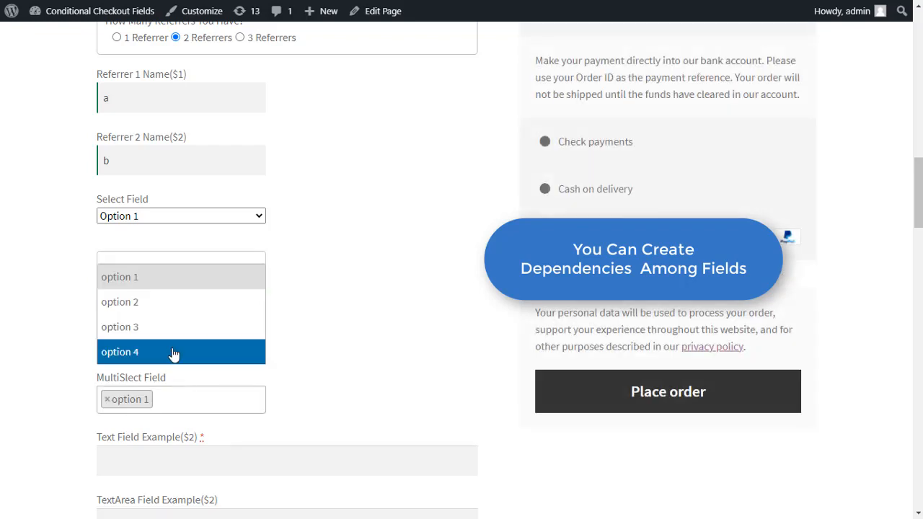
click(176, 310)
- Attach 1.jpg to the Upload File Field
scroll(313, 315, down, 2)
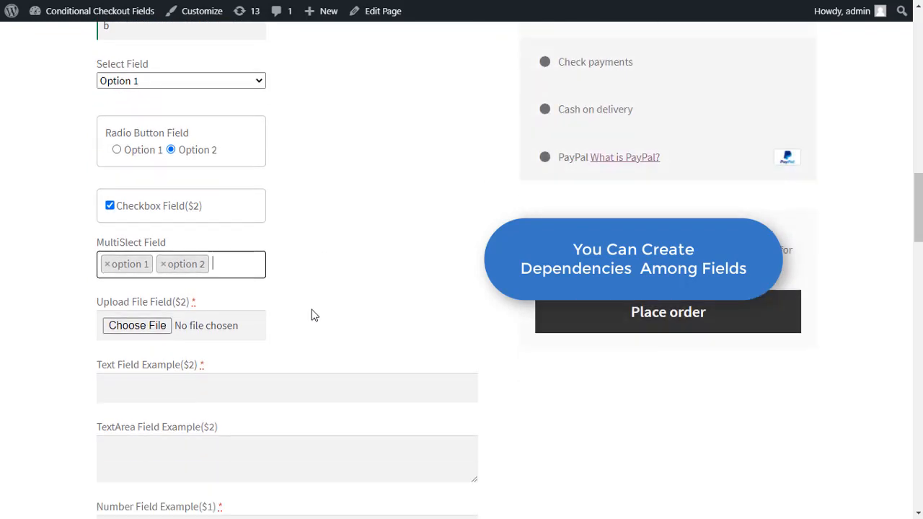
click(153, 328)
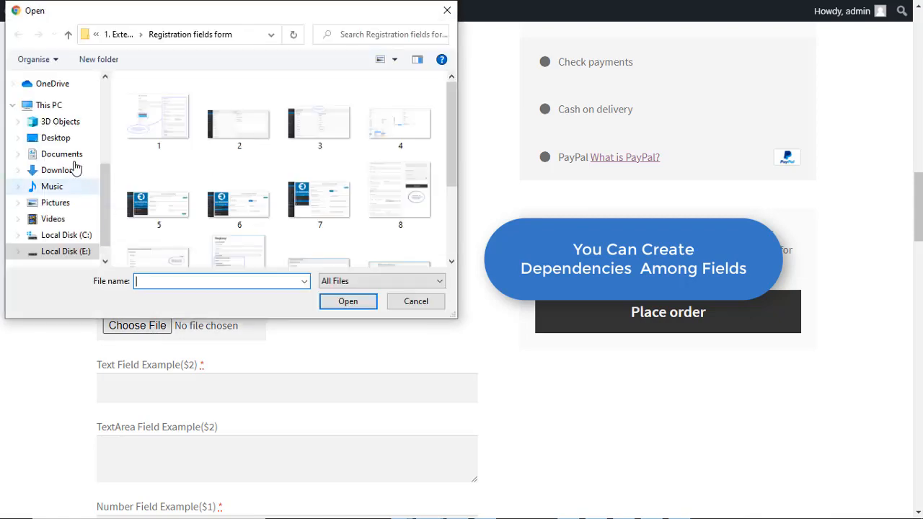
click(162, 114)
click(345, 300)
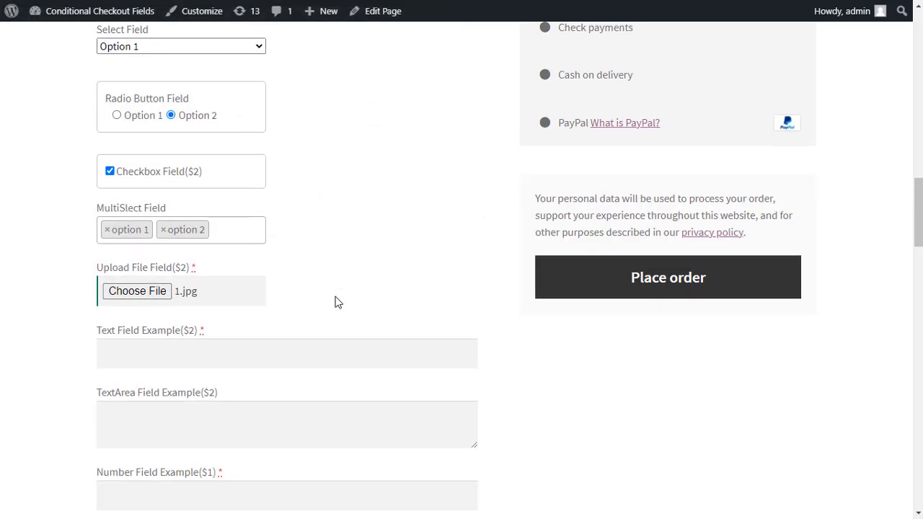
scroll(204, 190, down, 2)
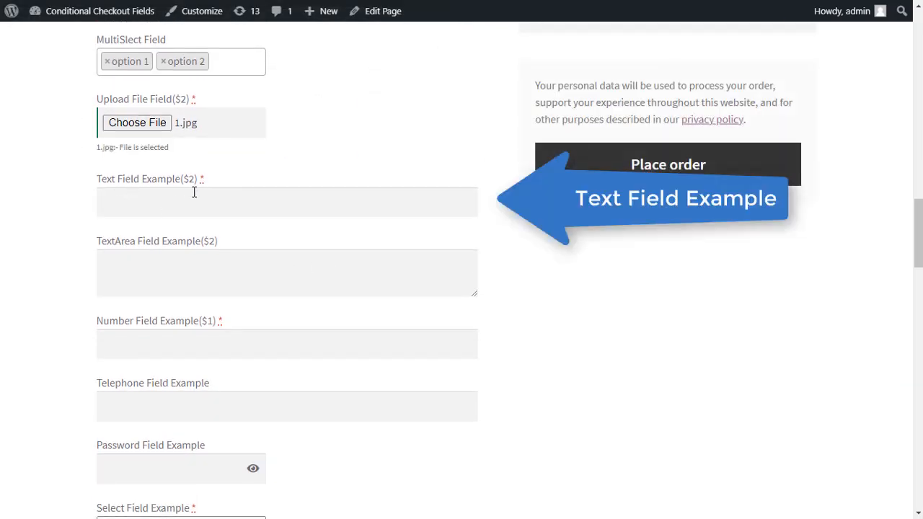
- Enter abc in Text Field, hello in TextArea Field and 123 in Number Field
click(121, 202)
text(abc)
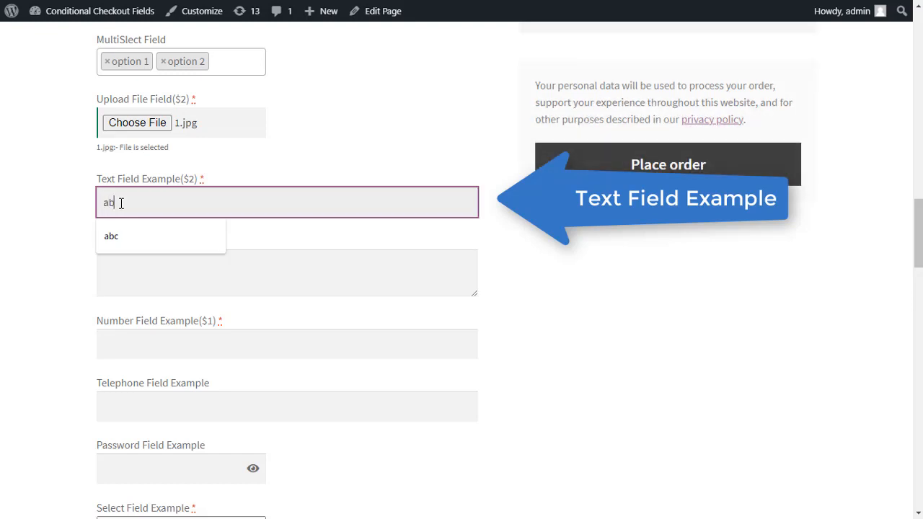
click(133, 277)
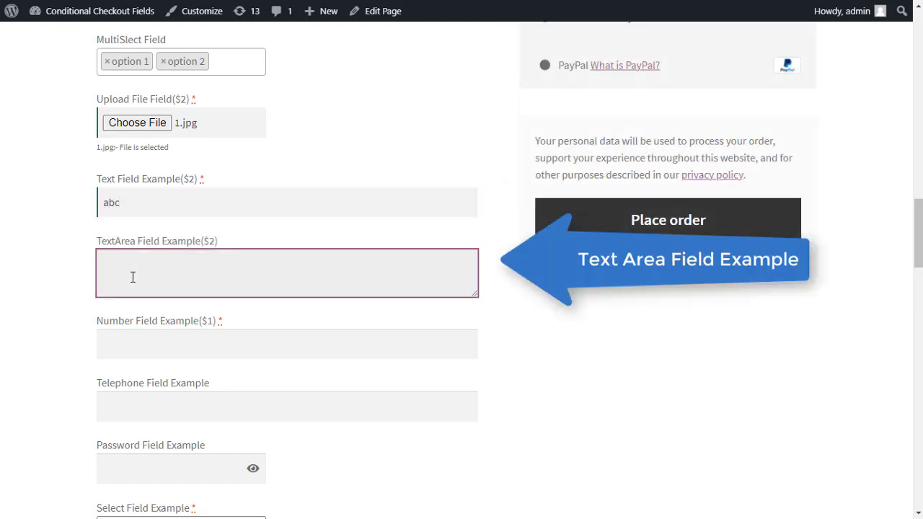
text(hello)
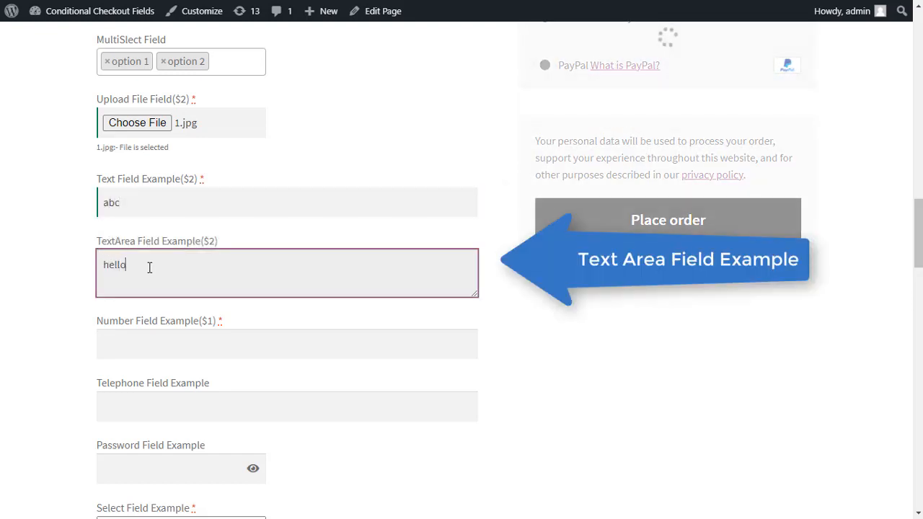
click(130, 337)
text(123)
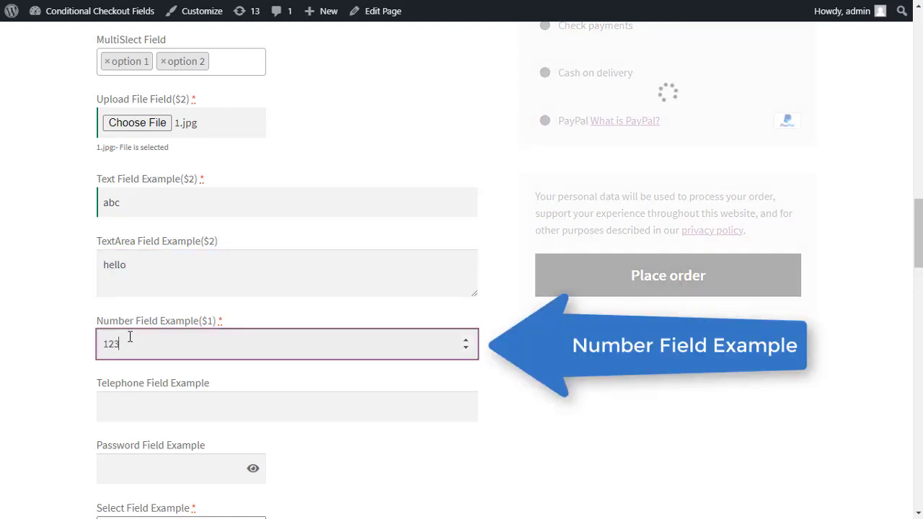
- Enter 456 in Telephone Field Example and type a password into Password Field Example
click(149, 406)
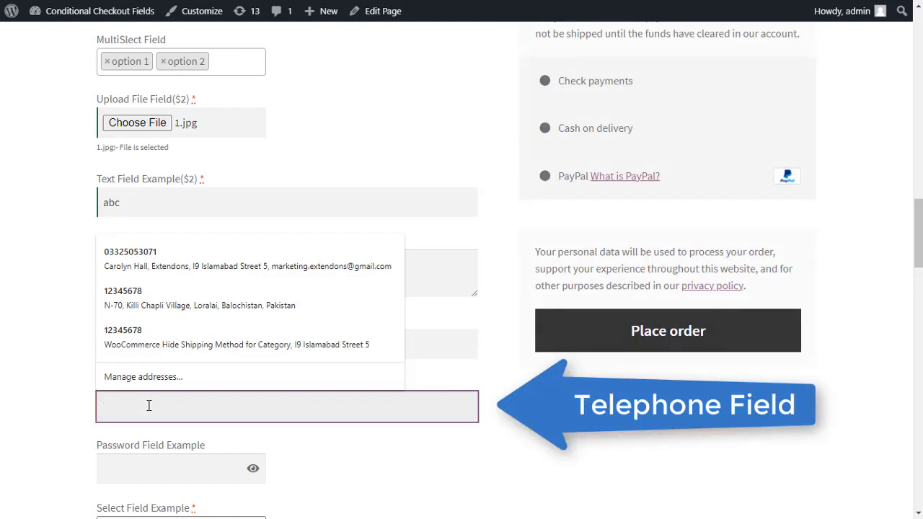
text(456)
click(48, 412)
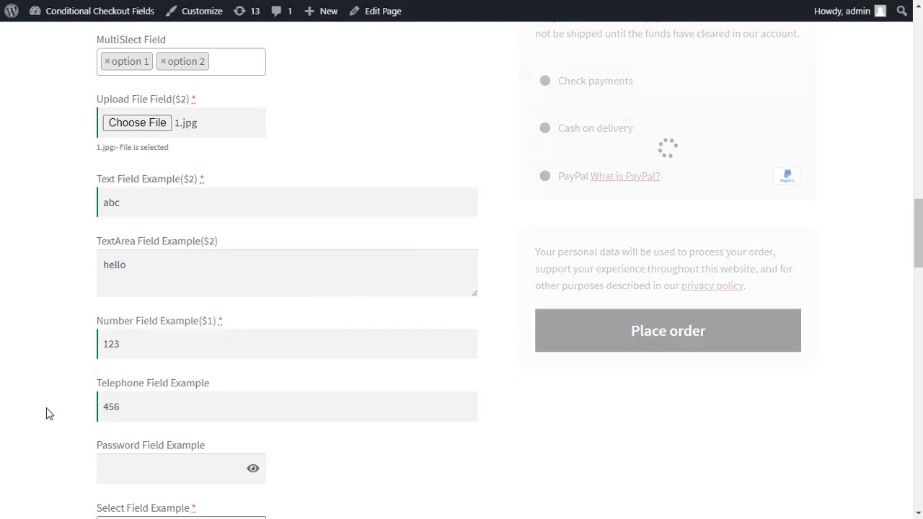
scroll(81, 374, down, 2)
click(116, 336)
text(12345)
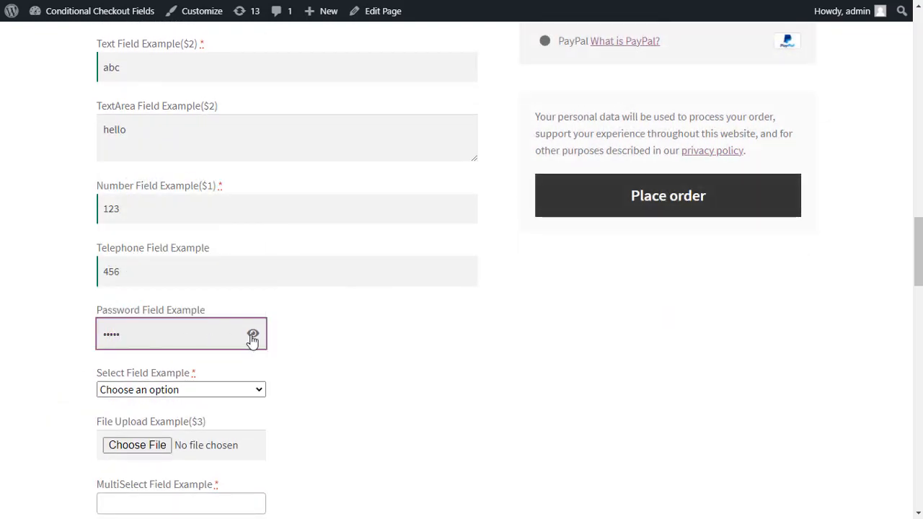
scroll(268, 367, down, 2)
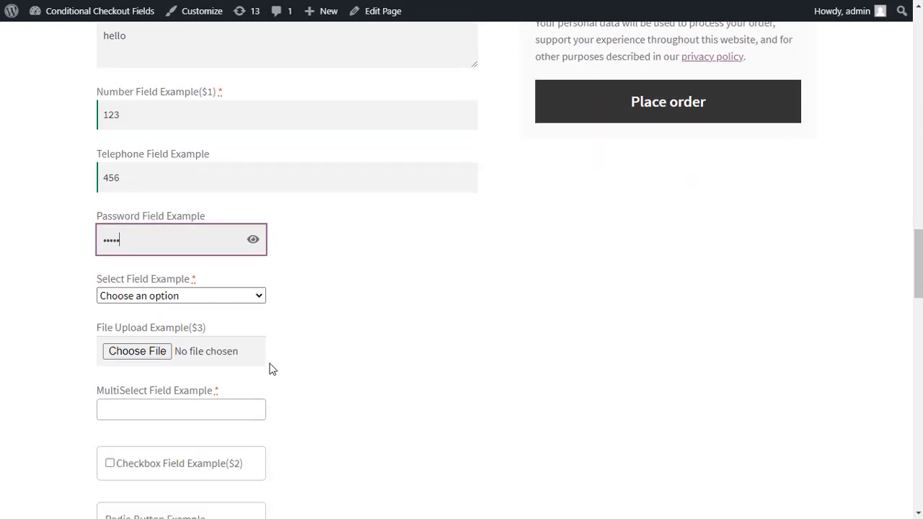
- Set Select Field Example to Option 1, add MultiSelect option 2, tick Checkbox, choose radio Option 2
click(238, 257)
click(196, 285)
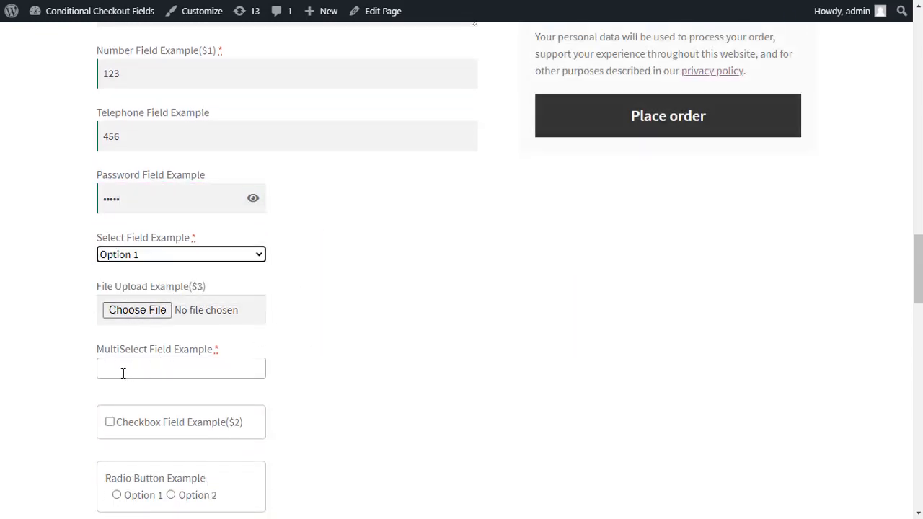
click(152, 370)
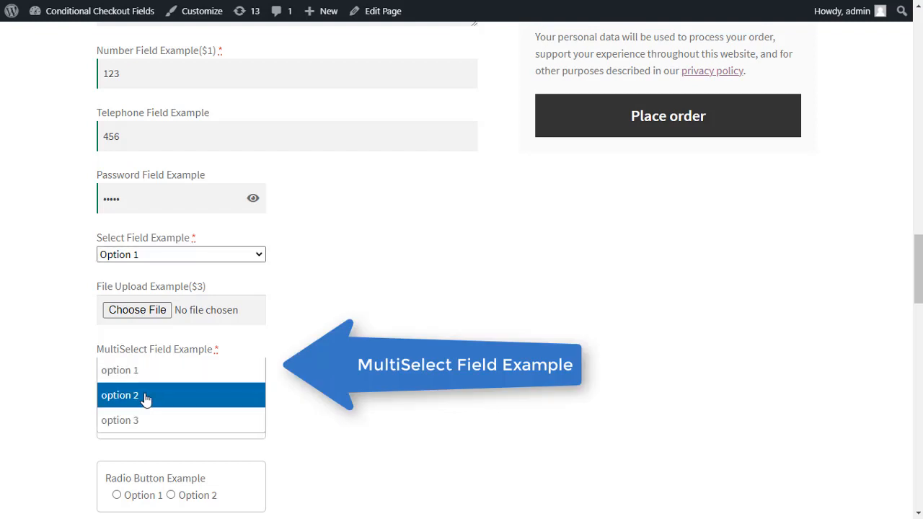
click(144, 395)
scroll(245, 361, down, 2)
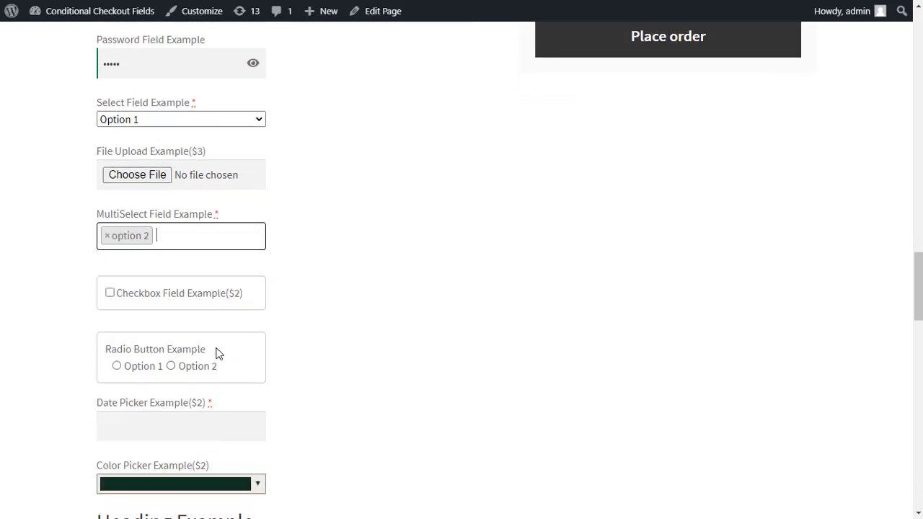
click(111, 294)
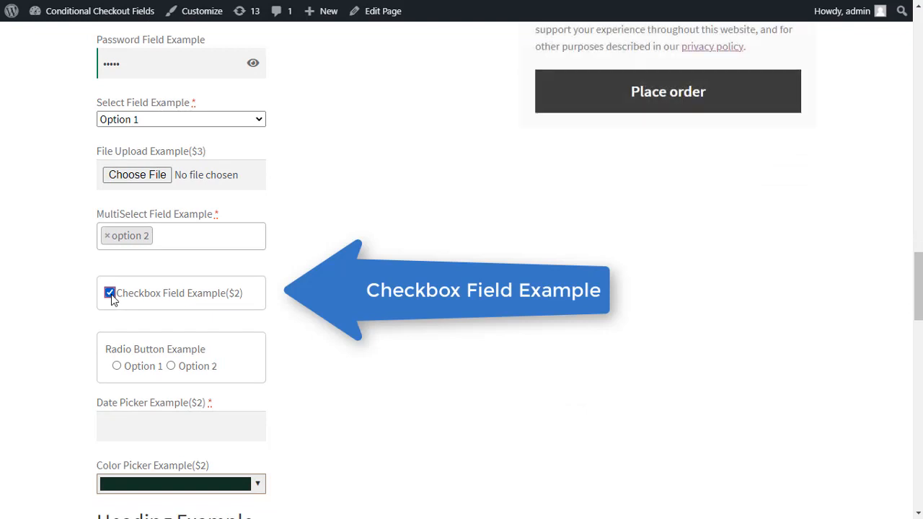
click(116, 367)
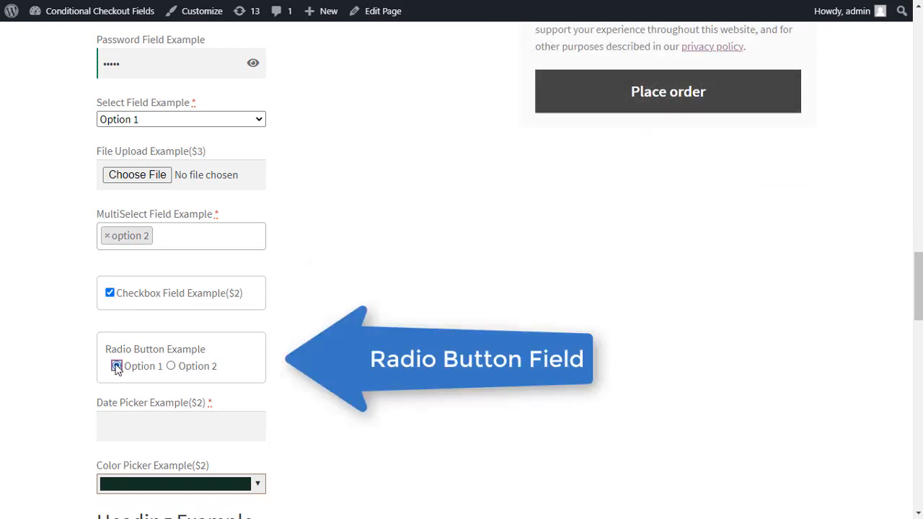
click(171, 366)
scroll(154, 375, down, 2)
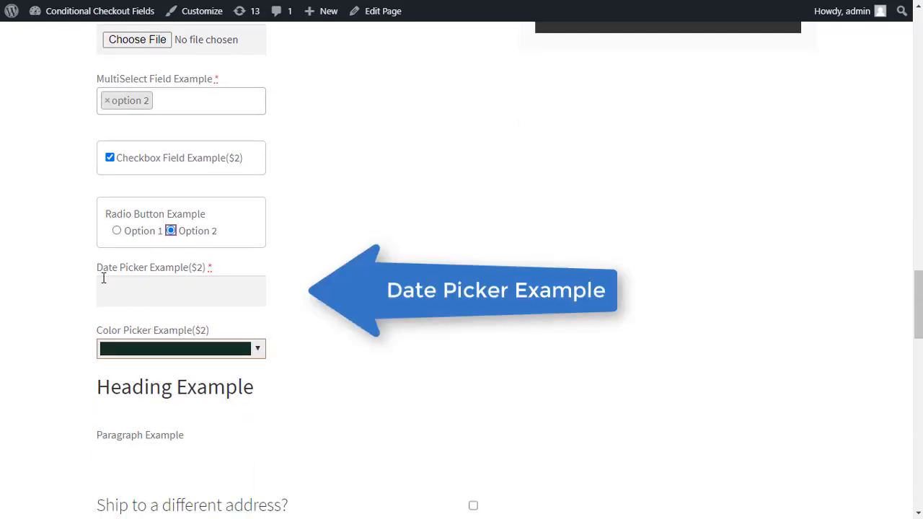
- Pick 24 July 2021 in the Date Picker Example calendar
click(171, 290)
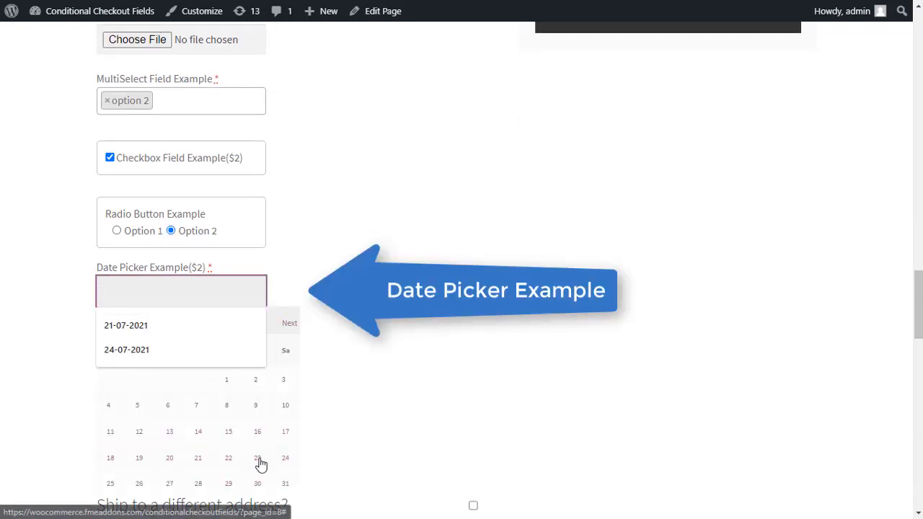
click(286, 465)
scroll(294, 325, down, 1)
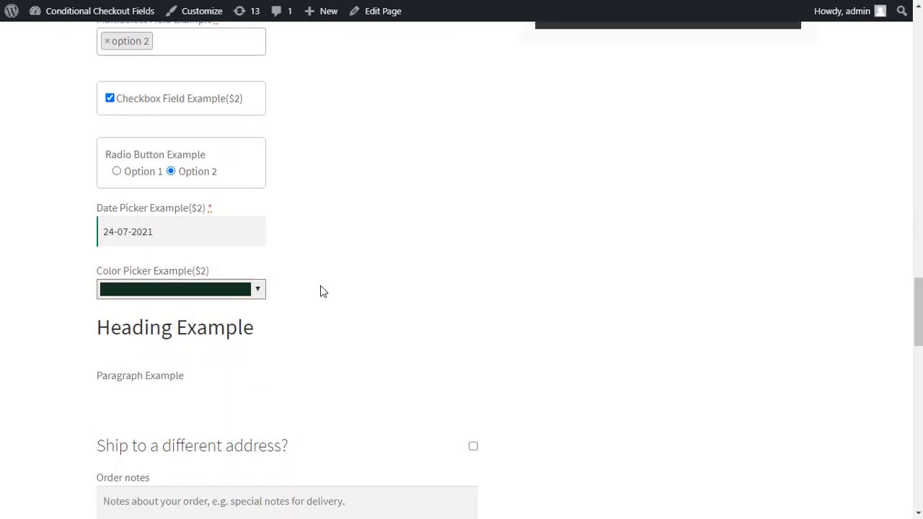
- Set Color Picker Example to the green shade #4dbd85
click(252, 285)
click(160, 324)
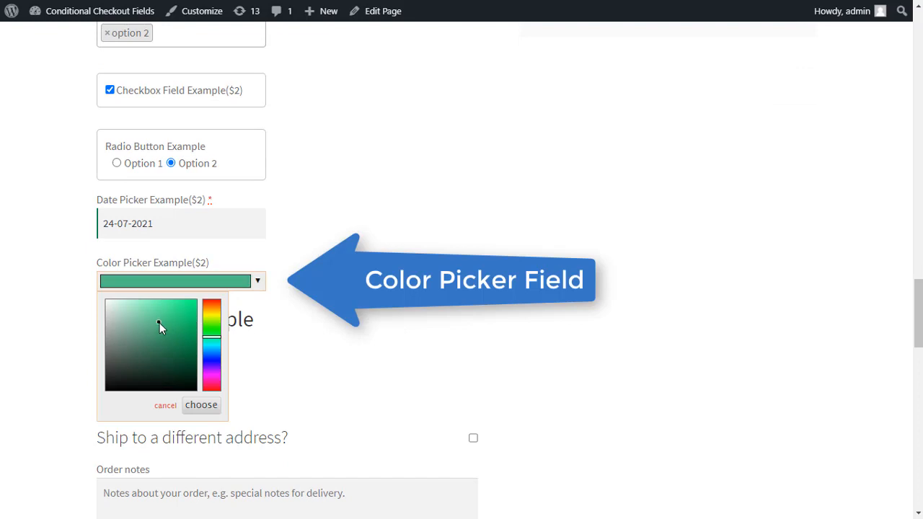
click(339, 270)
scroll(339, 272, down, 1)
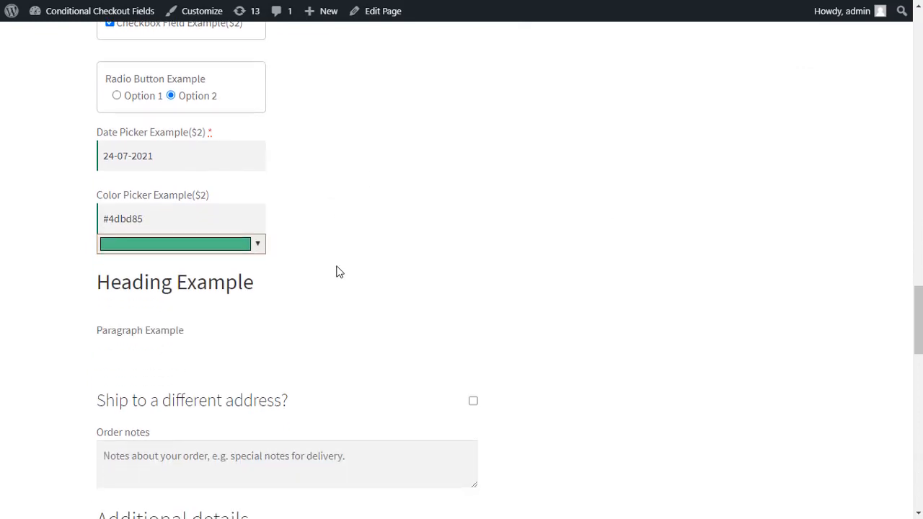
scroll(337, 271, down, 1)
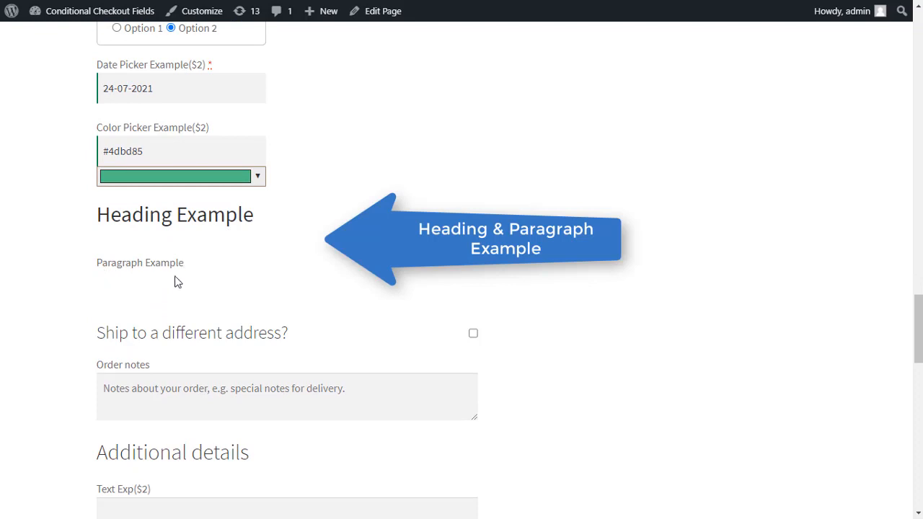
scroll(395, 306, down, 2)
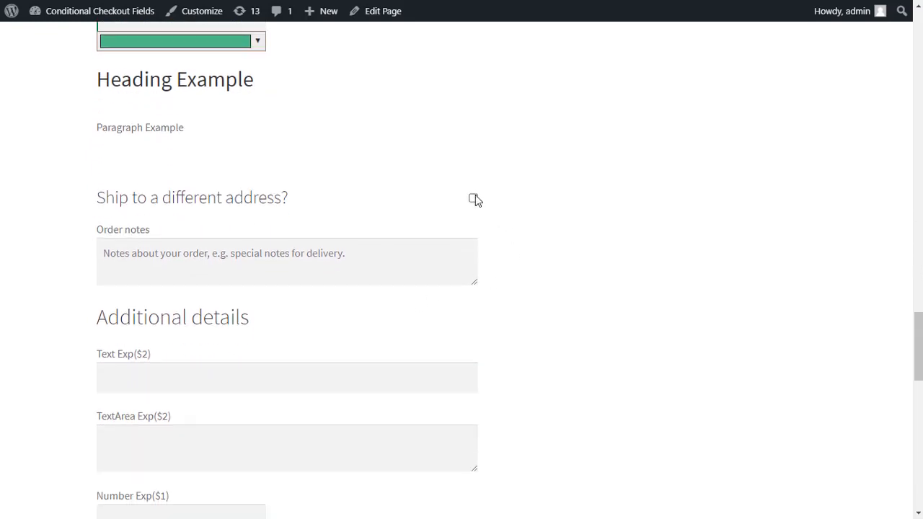
- Enable shipping to a different address, entering asd in Text Example and asdf in Text Area Example
scroll(475, 199, down, 1)
click(473, 133)
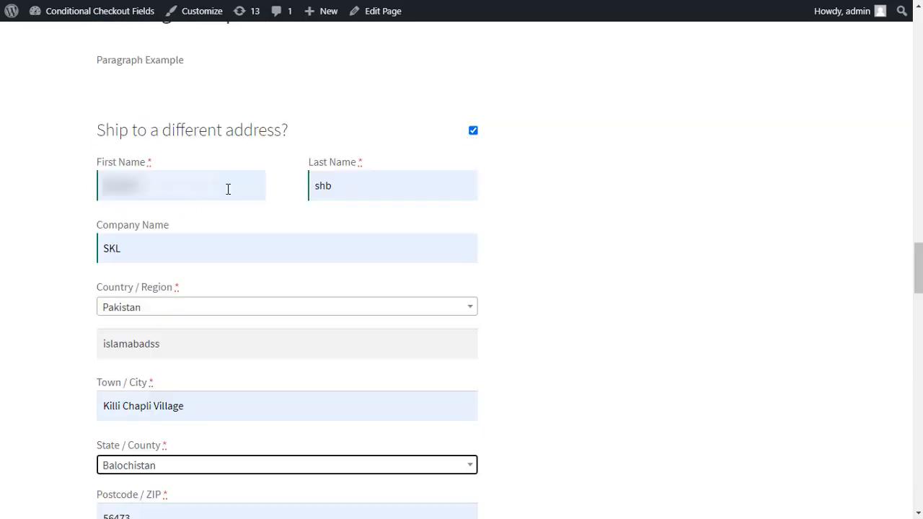
scroll(386, 241, down, 4)
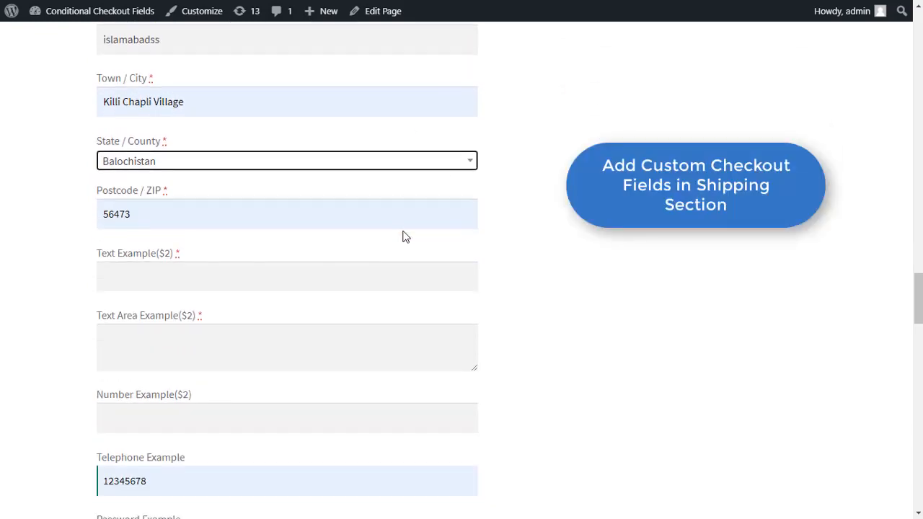
scroll(404, 236, down, 1)
click(240, 178)
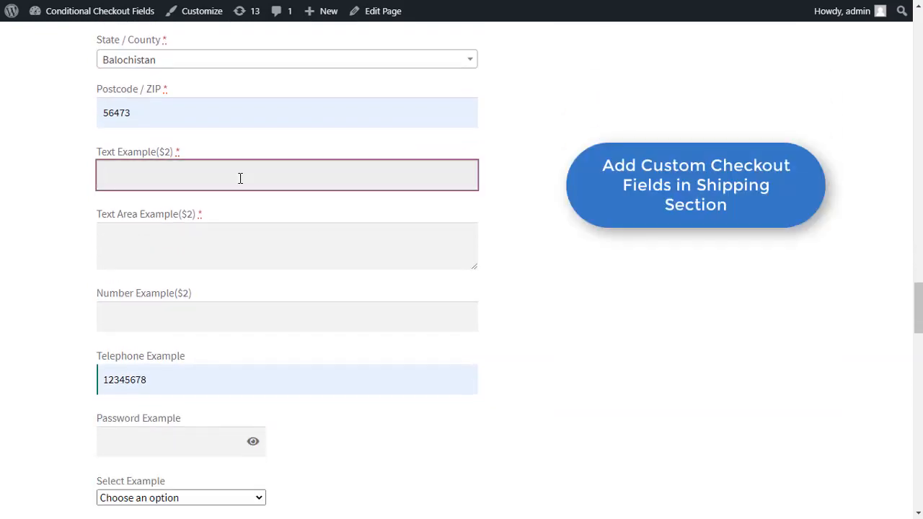
text(asd)
click(158, 245)
text(asdf)
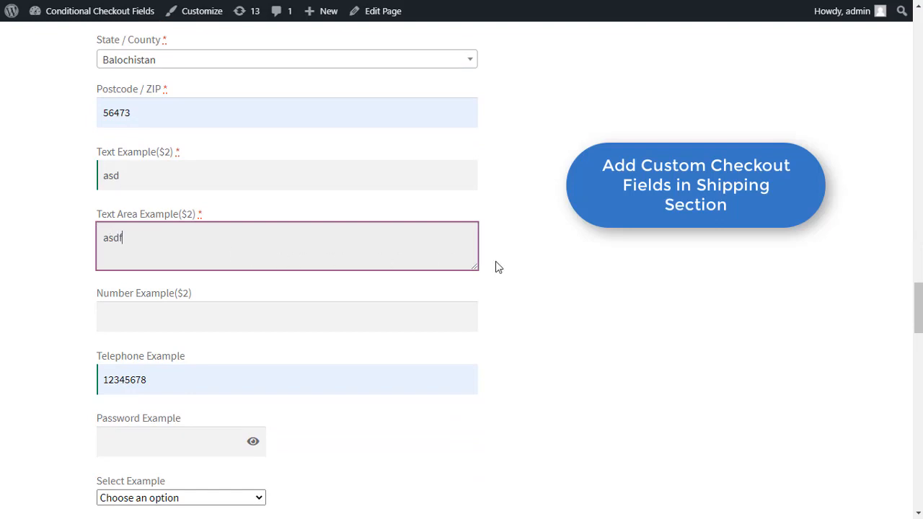
click(552, 262)
- Under Additional details, type asd into the TextArea Exp field
scroll(553, 259, down, 6)
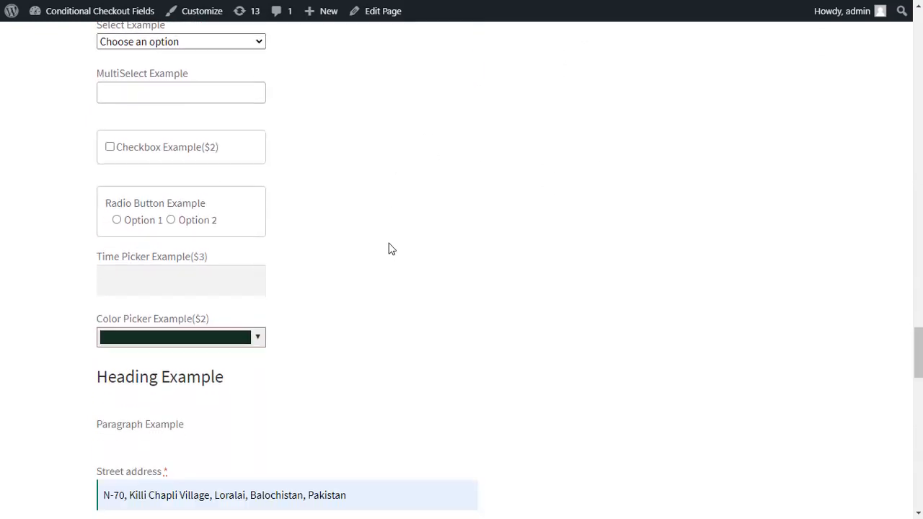
scroll(375, 248, down, 3)
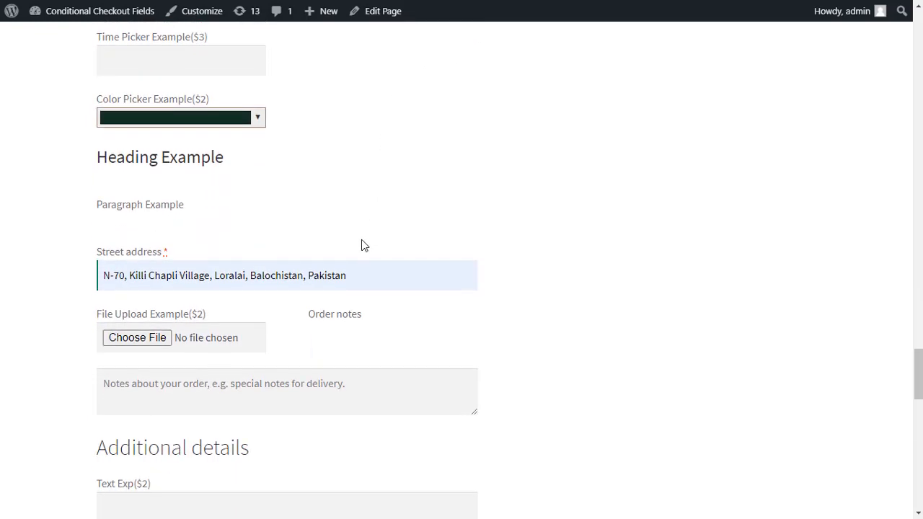
scroll(365, 246, down, 1)
scroll(365, 246, down, 2)
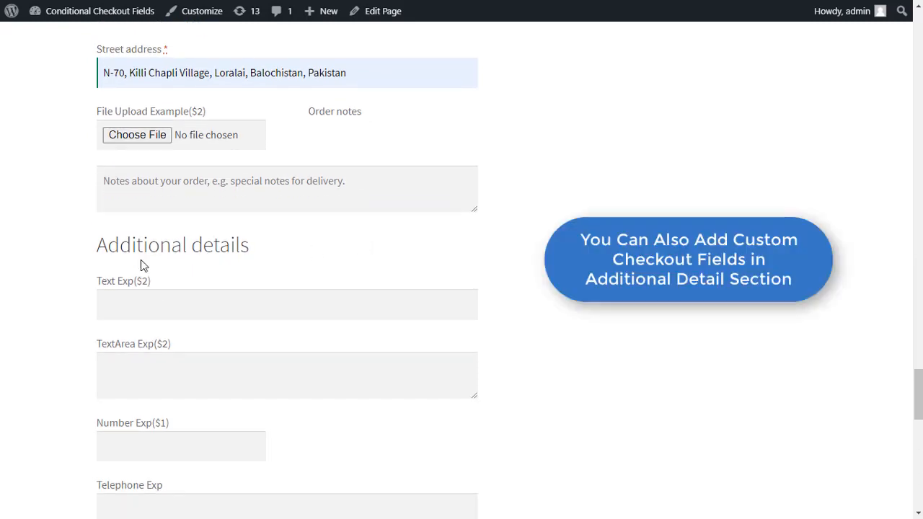
scroll(289, 286, down, 2)
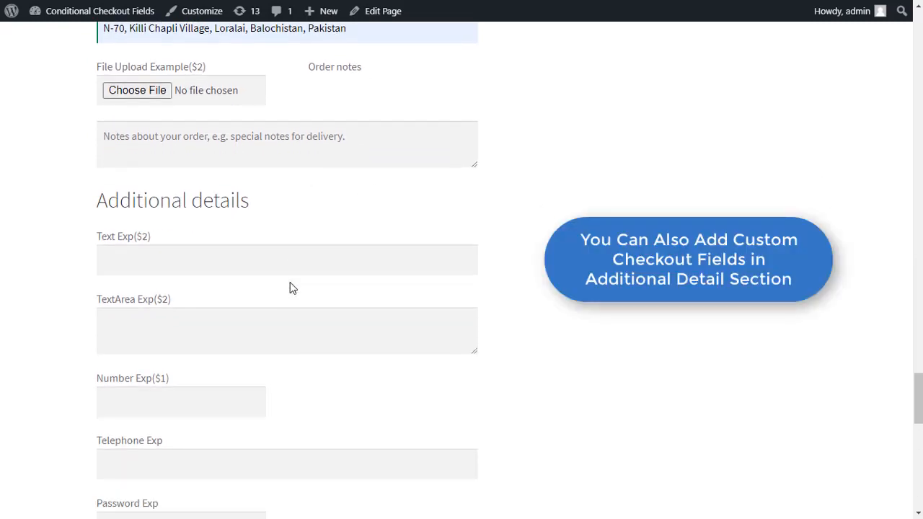
click(251, 170)
click(163, 241)
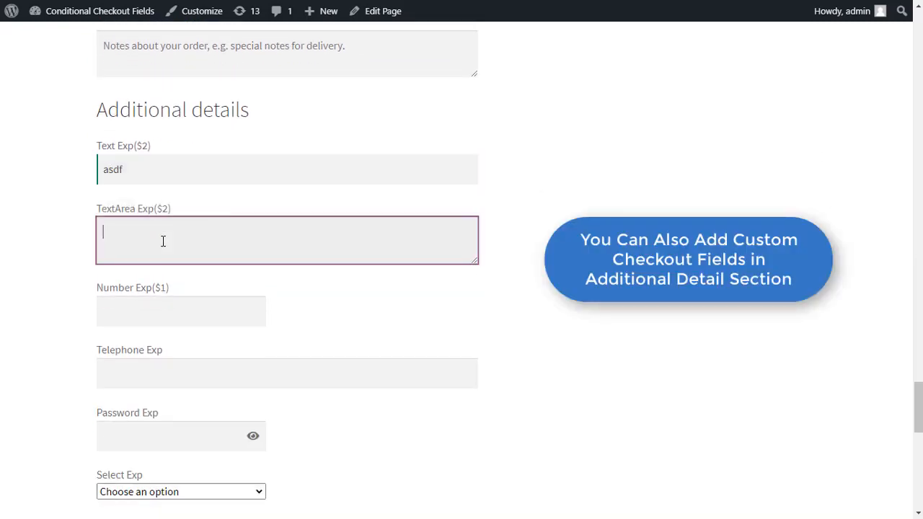
text(asd)
click(540, 221)
scroll(447, 228, down, 2)
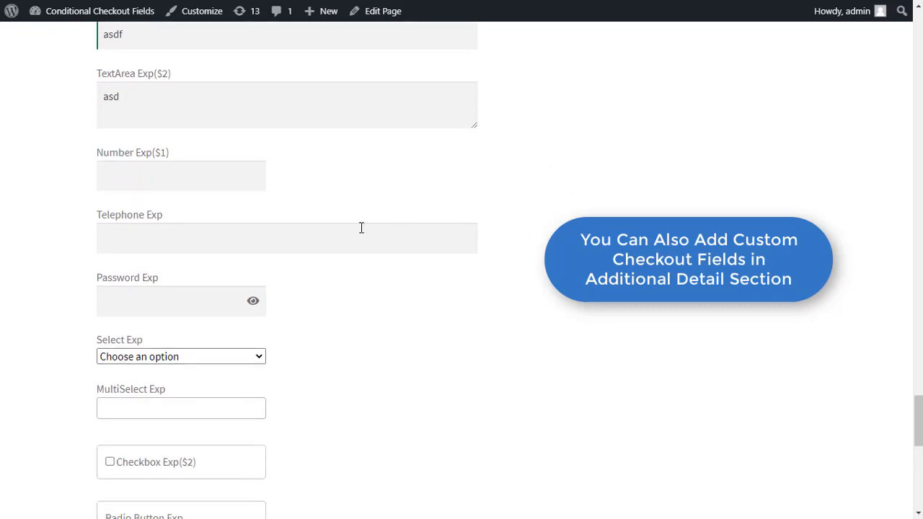
scroll(441, 223, up, 18)
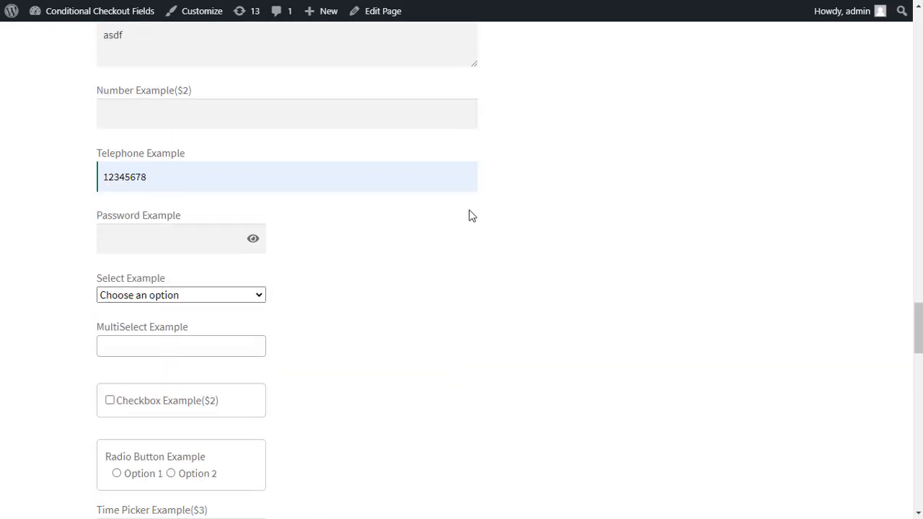
- Pay by Cash on delivery and place the $295.00 order, receiving order 117
scroll(470, 209, up, 6)
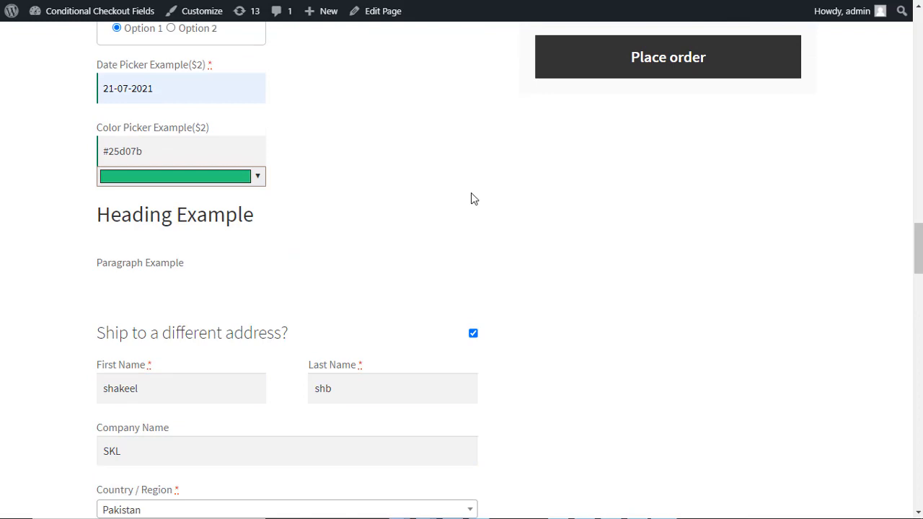
scroll(472, 193, up, 9)
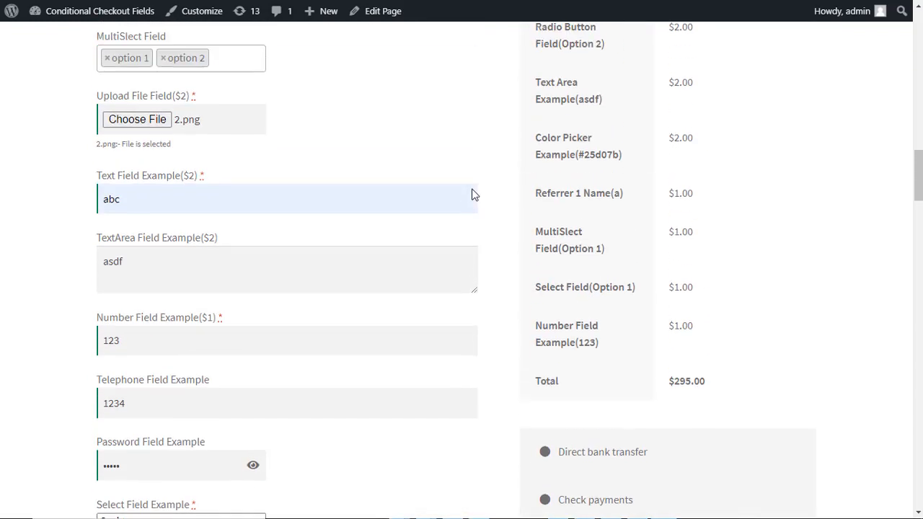
scroll(472, 193, up, 6)
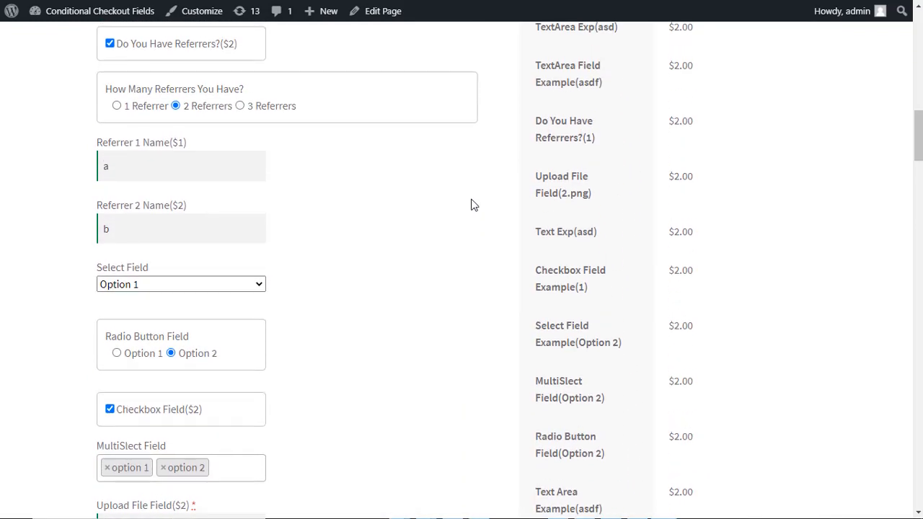
scroll(472, 206, up, 7)
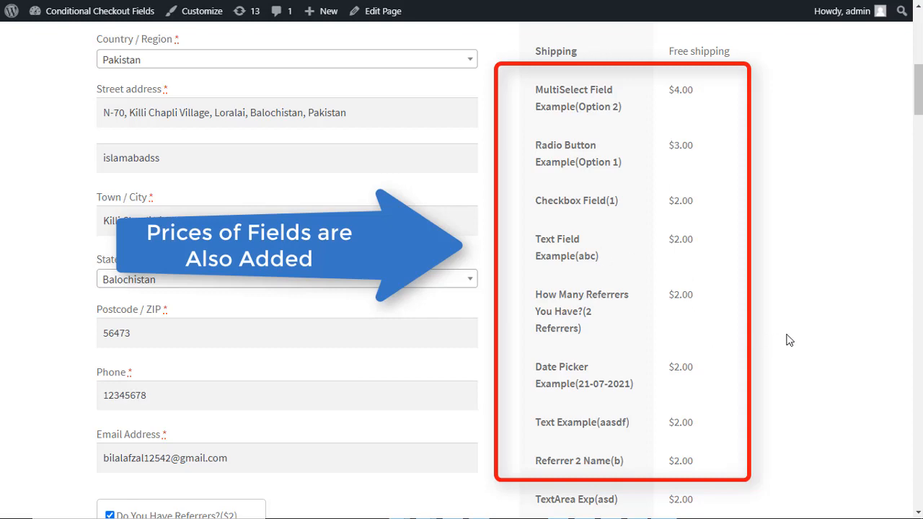
scroll(503, 346, down, 7)
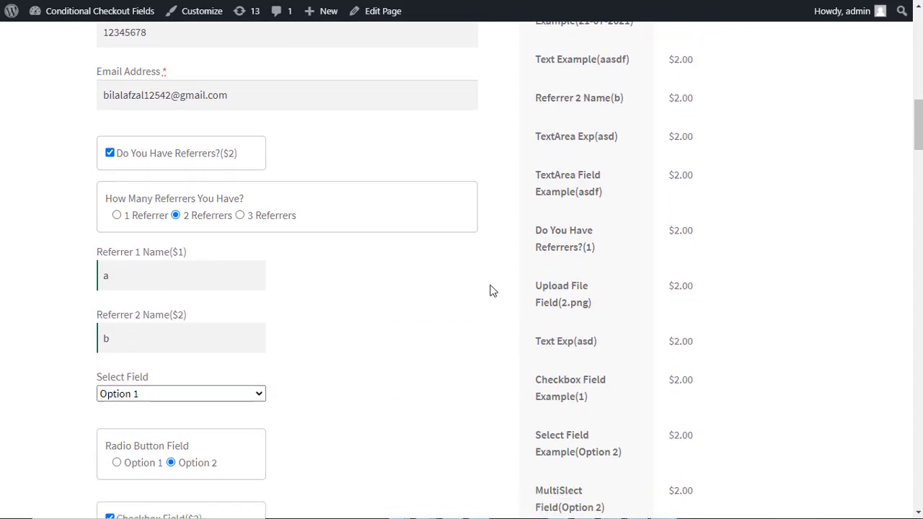
scroll(486, 274, down, 10)
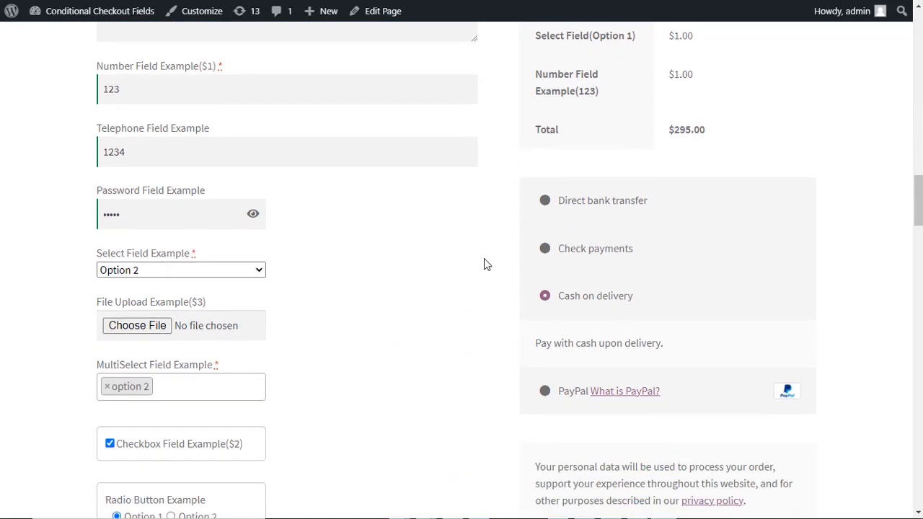
click(527, 245)
scroll(488, 262, down, 3)
click(635, 195)
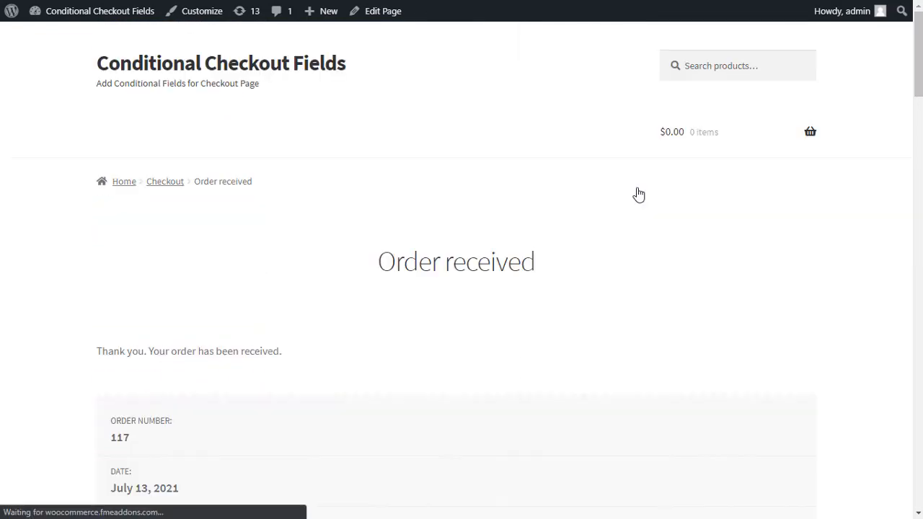
scroll(379, 303, down, 5)
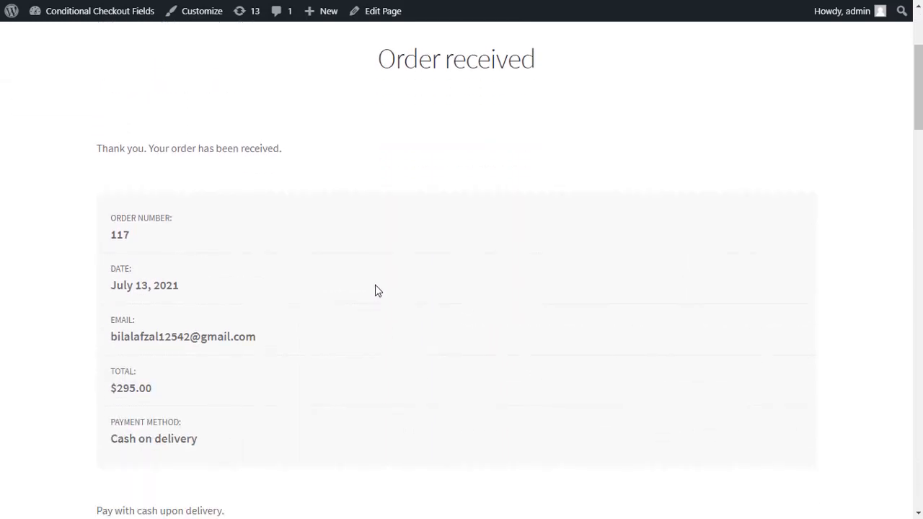
scroll(245, 280, down, 3)
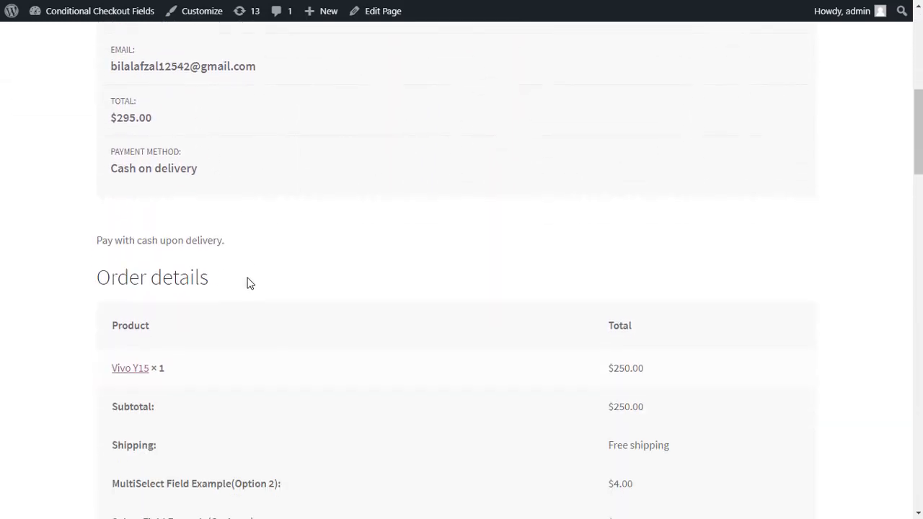
scroll(252, 291, down, 2)
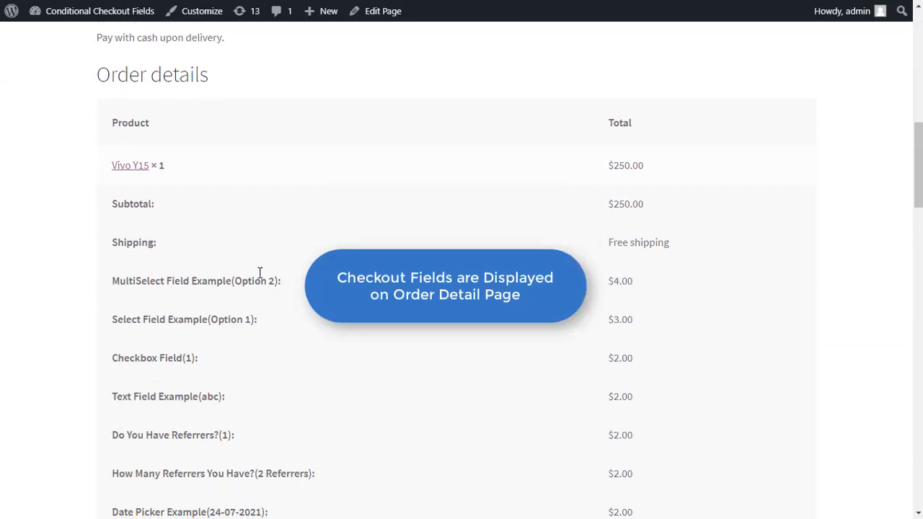
scroll(443, 323, down, 16)
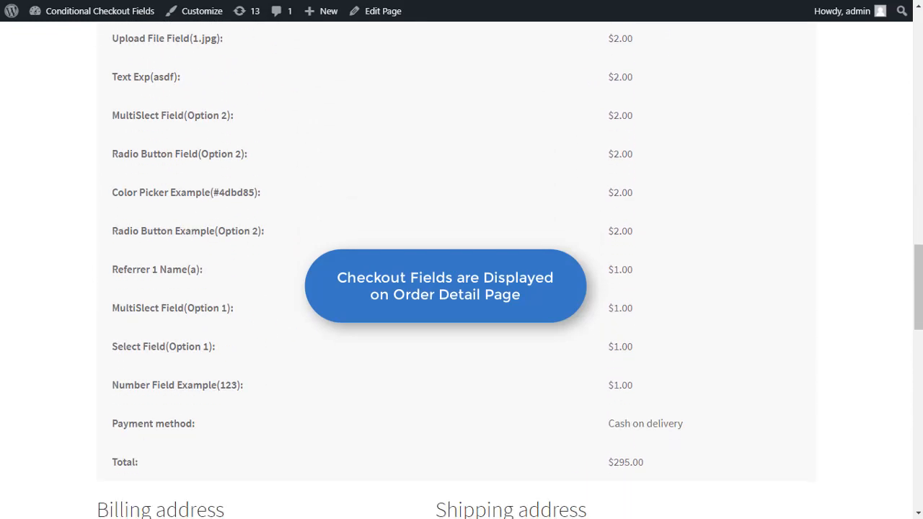
scroll(492, 305, up, 2)
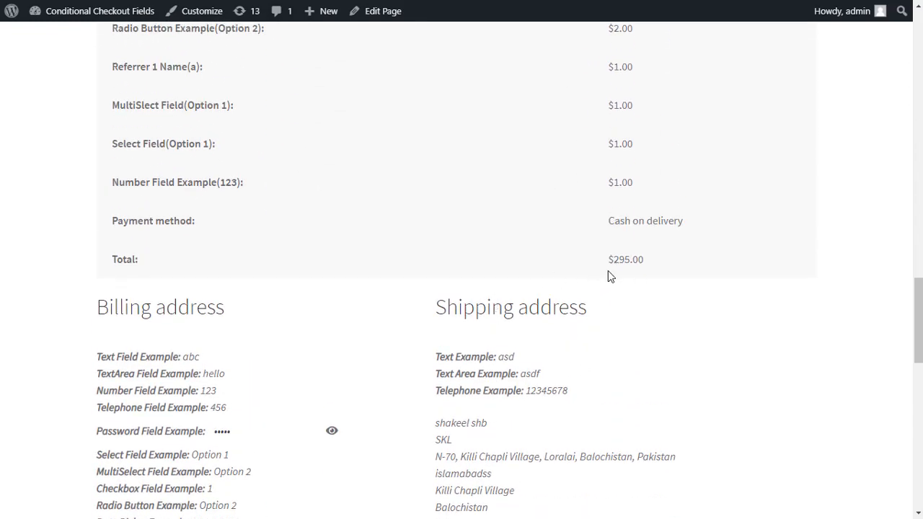
scroll(165, 288, down, 2)
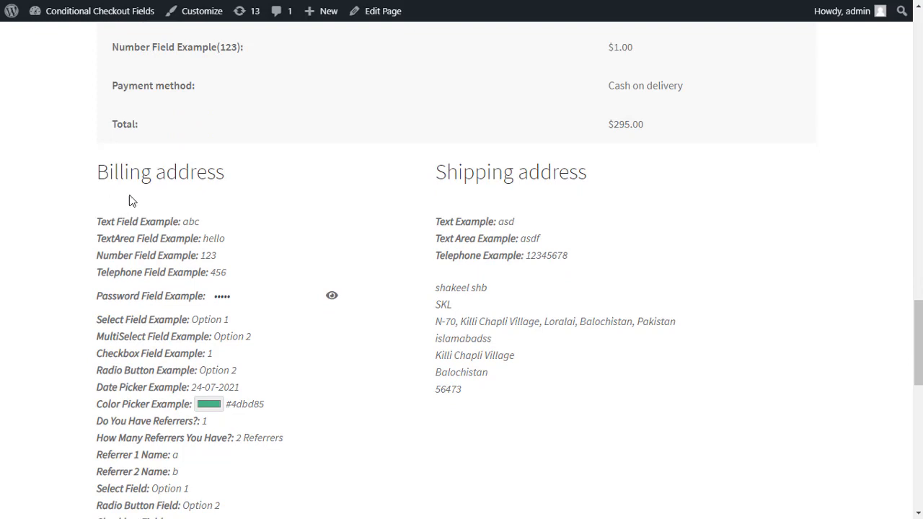
scroll(223, 303, down, 4)
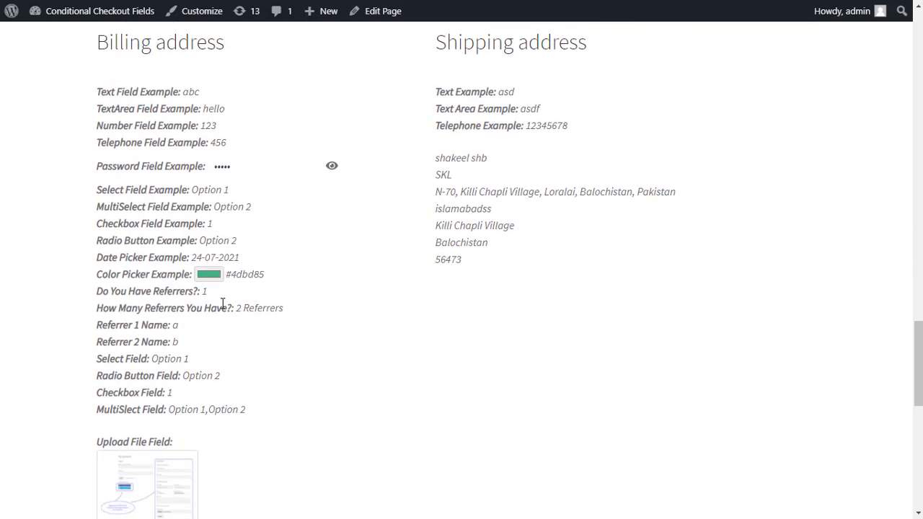
scroll(231, 377, down, 6)
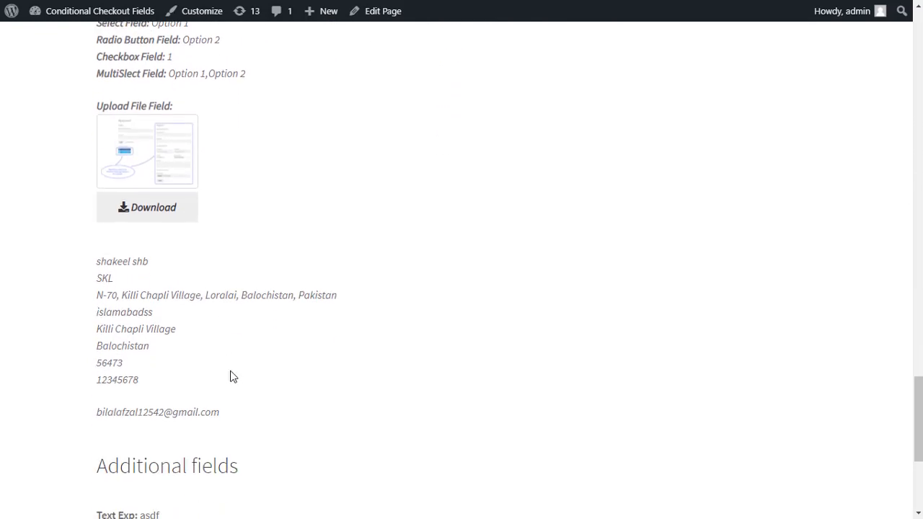
scroll(356, 328, up, 10)
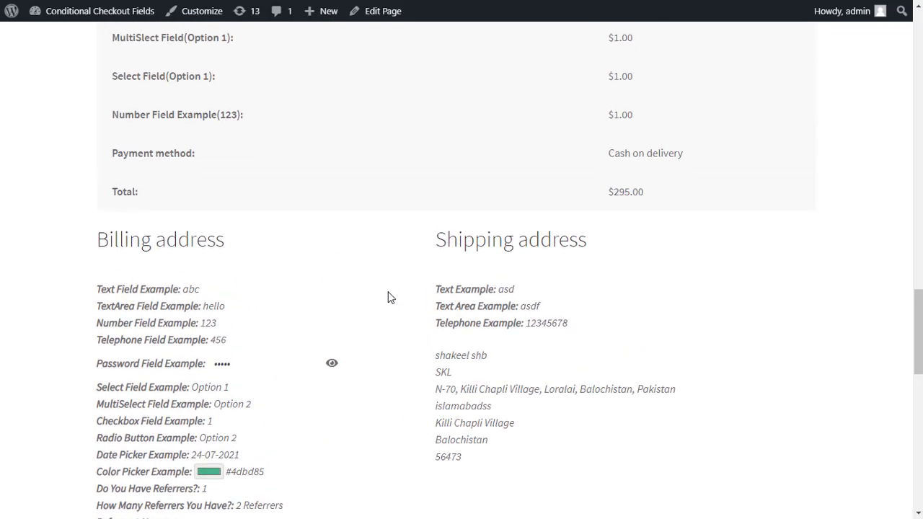
scroll(222, 323, up, 8)
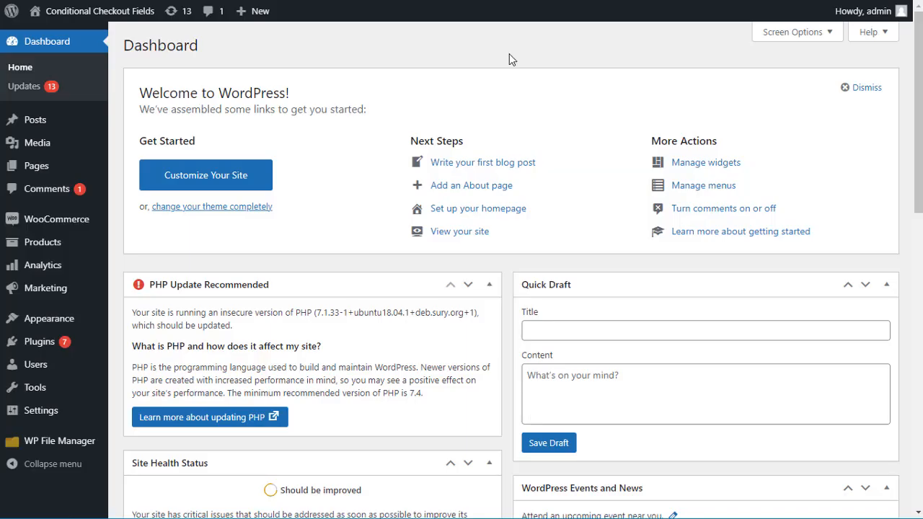
- Go to WooCommerce > Settings from the admin sidebar
mouse_move(80, 224)
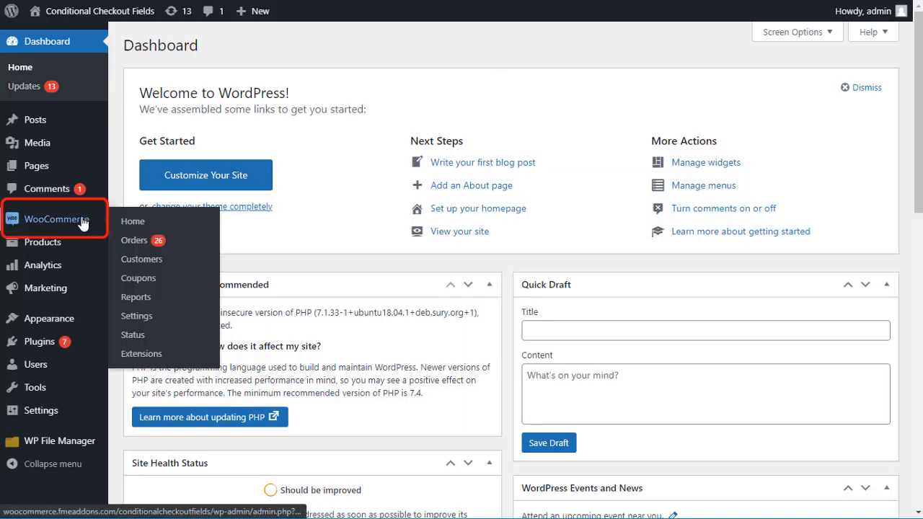
click(140, 318)
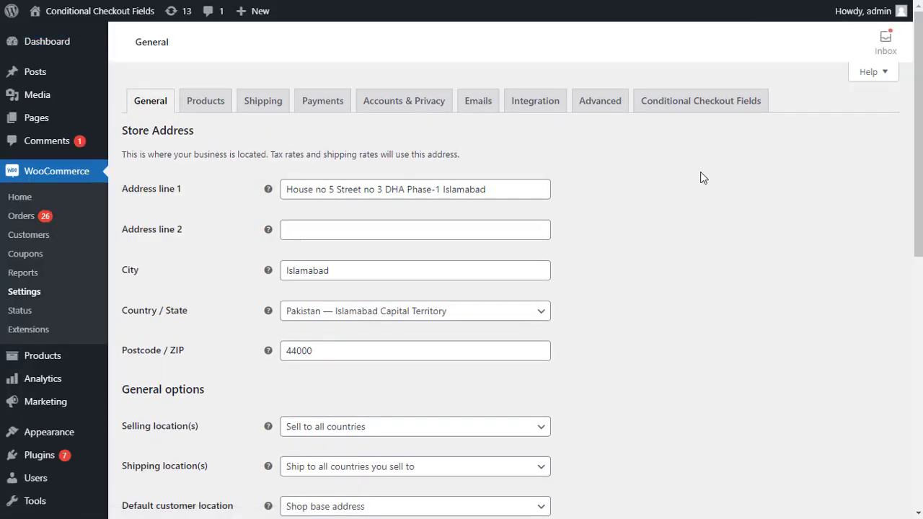
- Switch to the Conditional Checkout Fields tab and edit the Last Name billing field
click(709, 112)
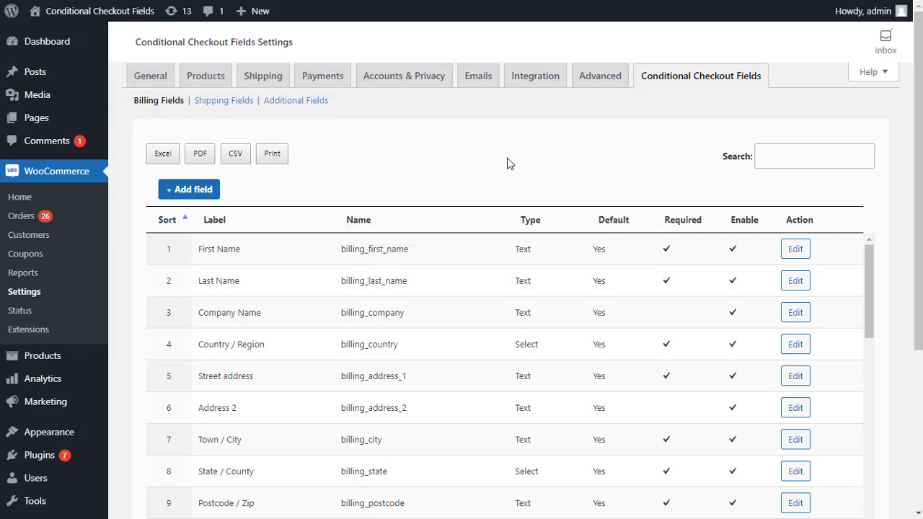
scroll(450, 248, down, 1)
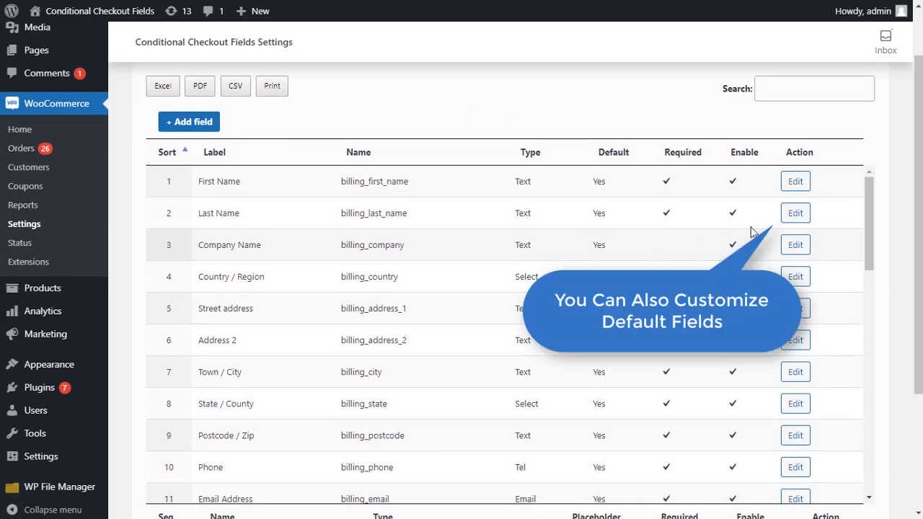
click(794, 214)
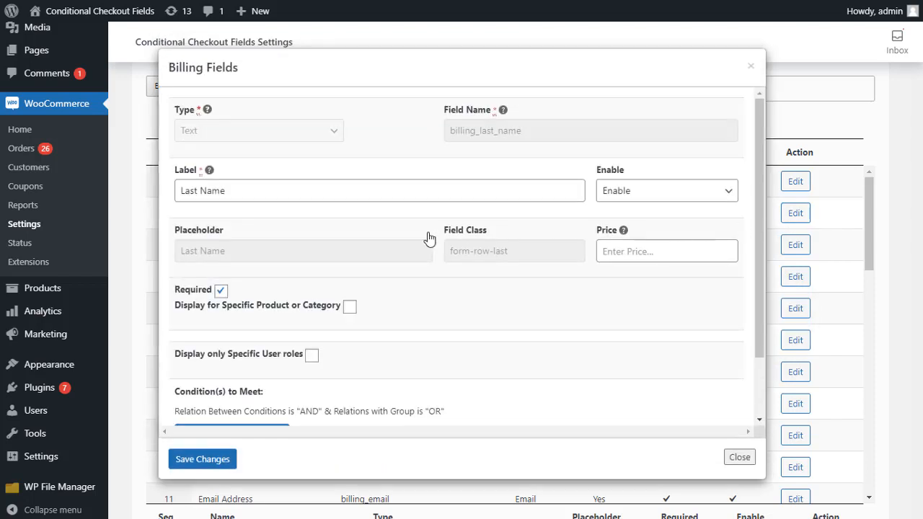
- Close the billing_last_name field editor without saving any changes
scroll(324, 246, down, 1)
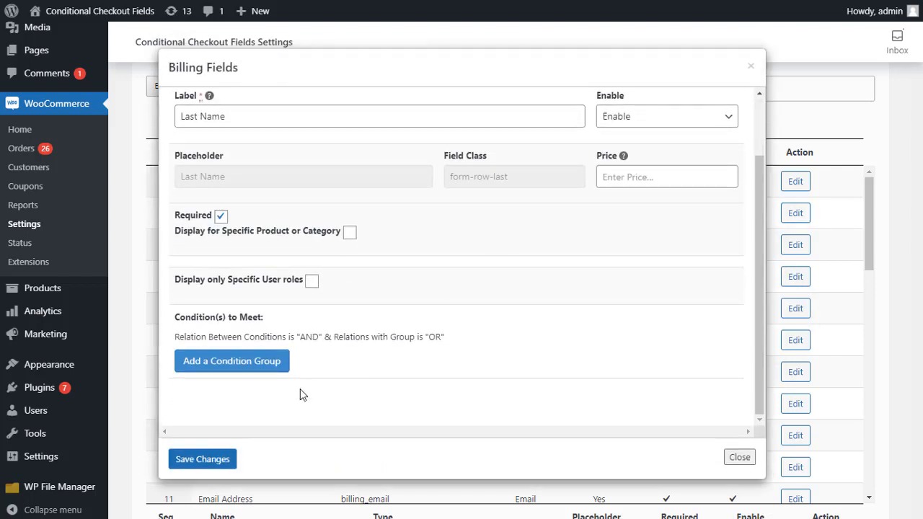
click(721, 458)
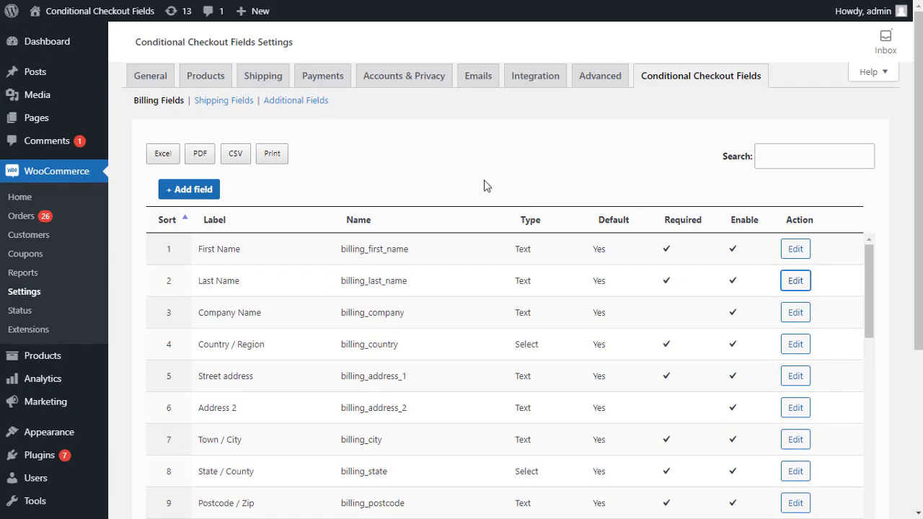
- Add a new billing field, keeping type Text, enabled, and class form-row-first
click(188, 189)
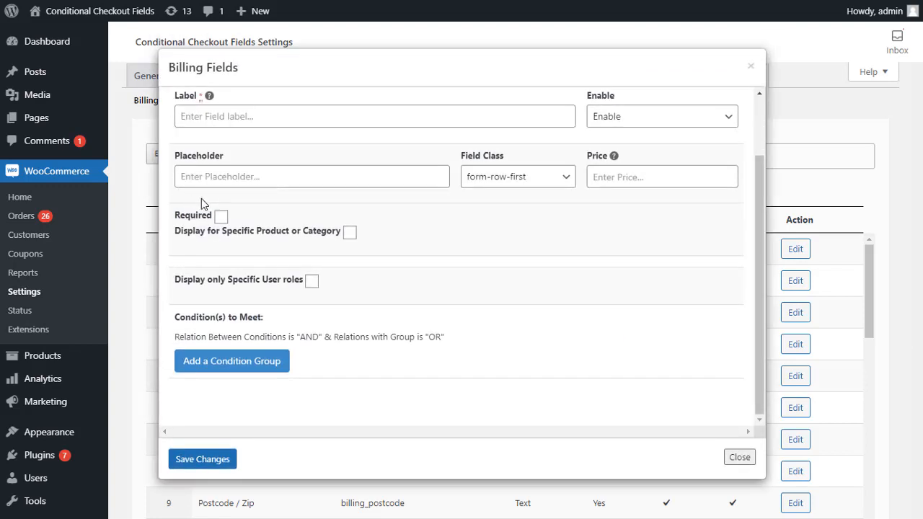
scroll(281, 132, up, 1)
click(260, 137)
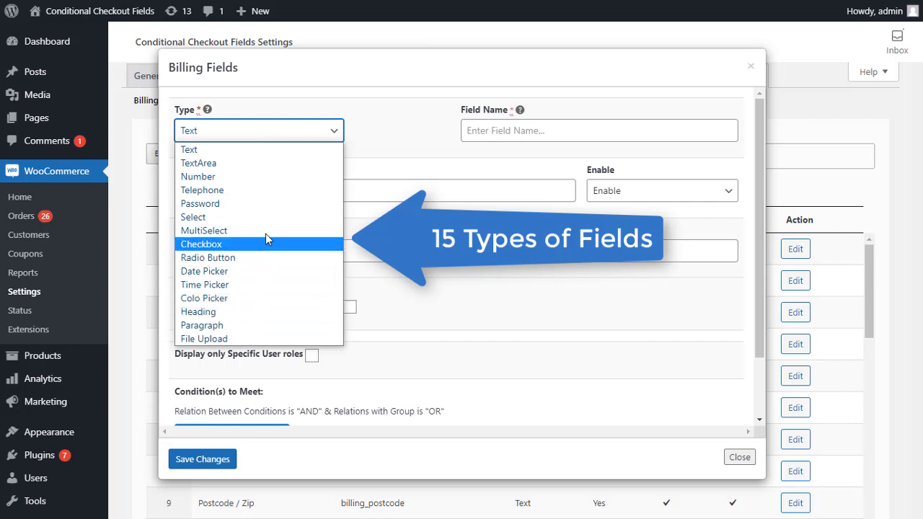
click(313, 136)
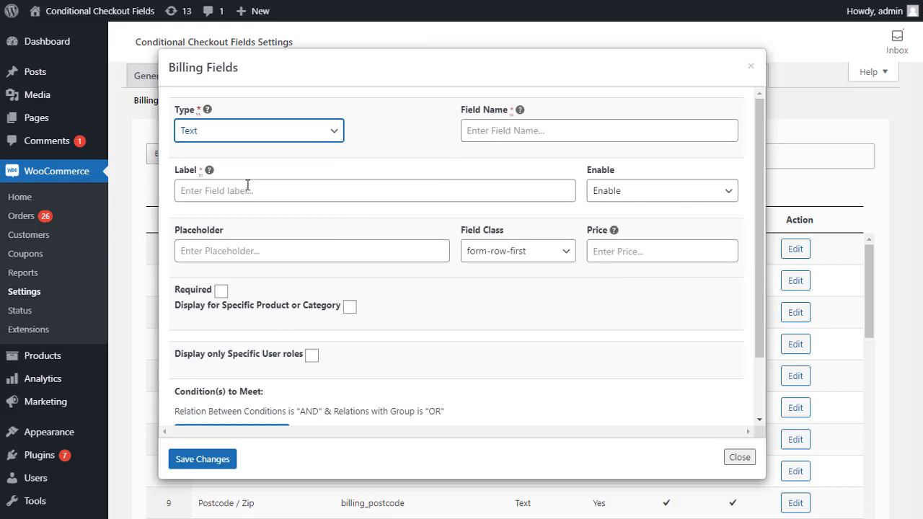
click(645, 192)
click(645, 192)
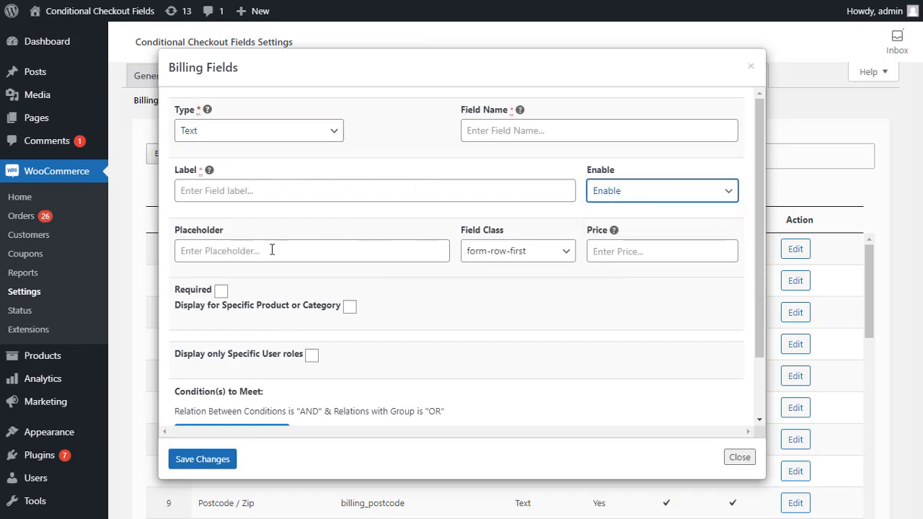
click(545, 257)
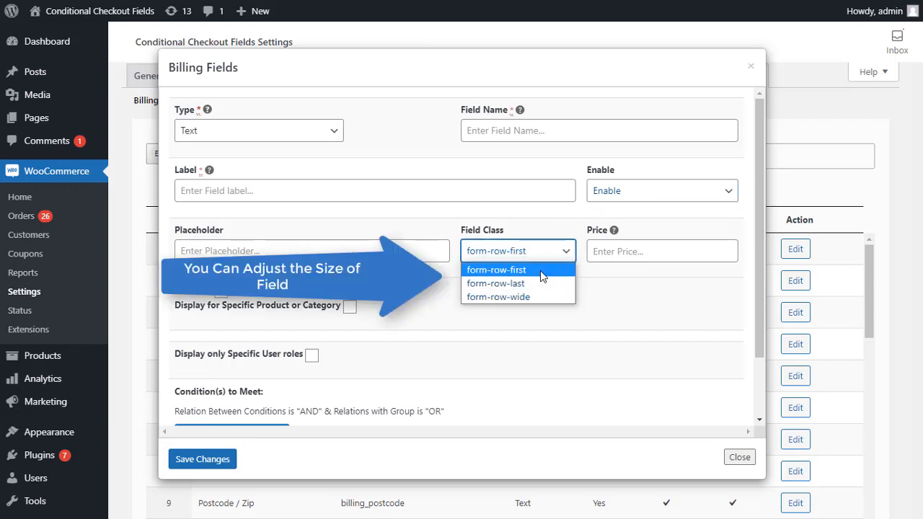
click(549, 256)
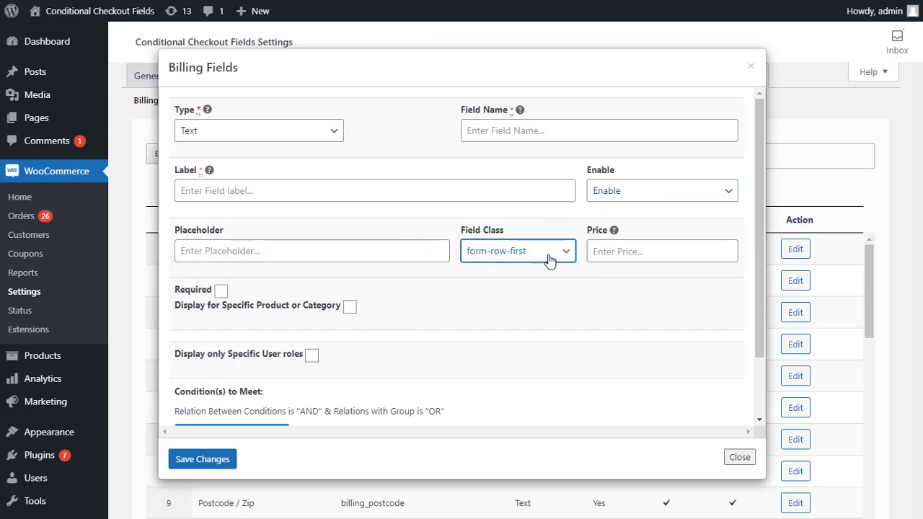
- Leave Price empty, tick Required and Display for Specific Product or Category
click(609, 256)
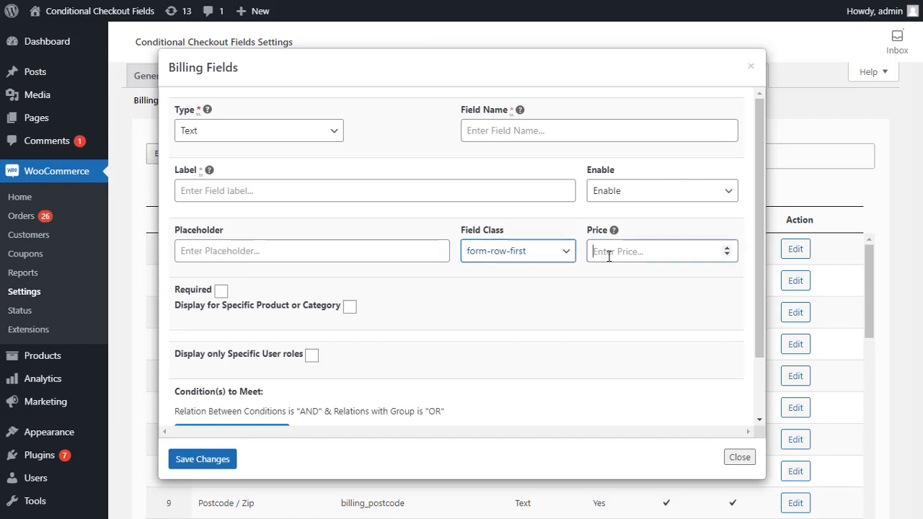
click(586, 284)
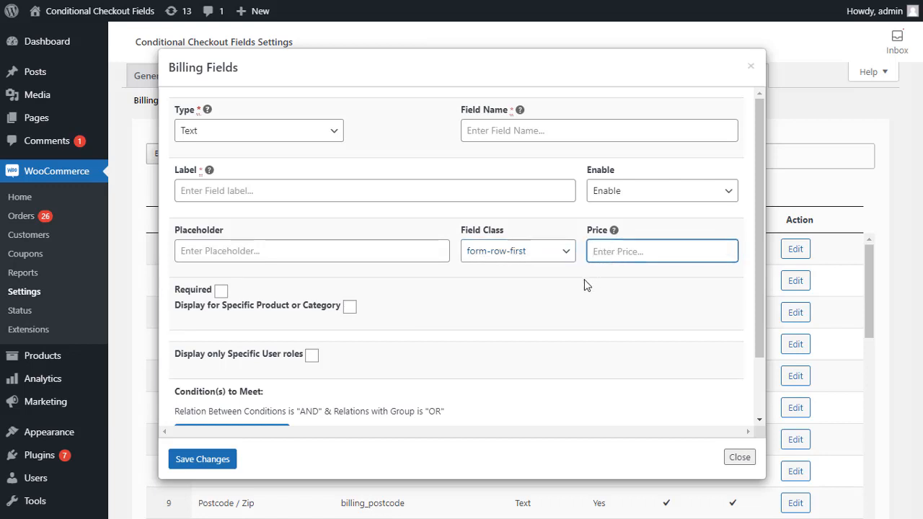
click(221, 292)
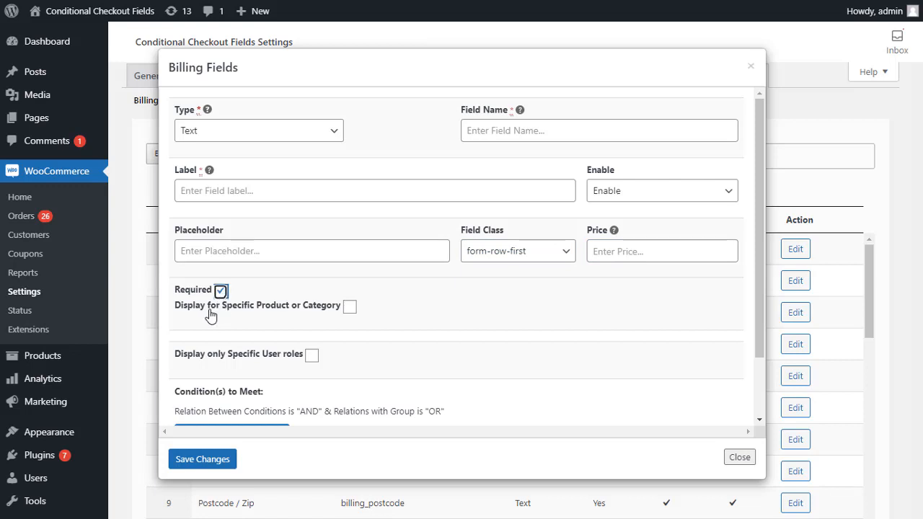
click(349, 306)
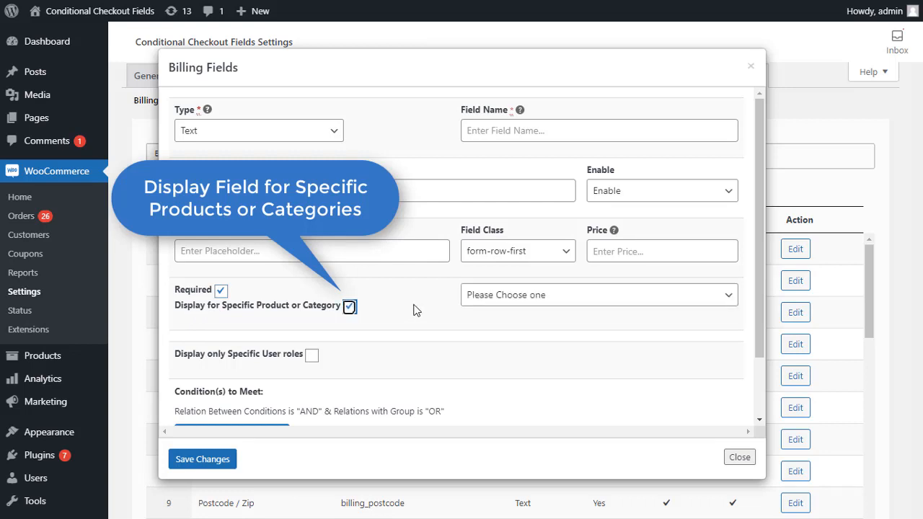
- Target the field by Product and choose Vivo Y15 and MD Shirt
click(535, 296)
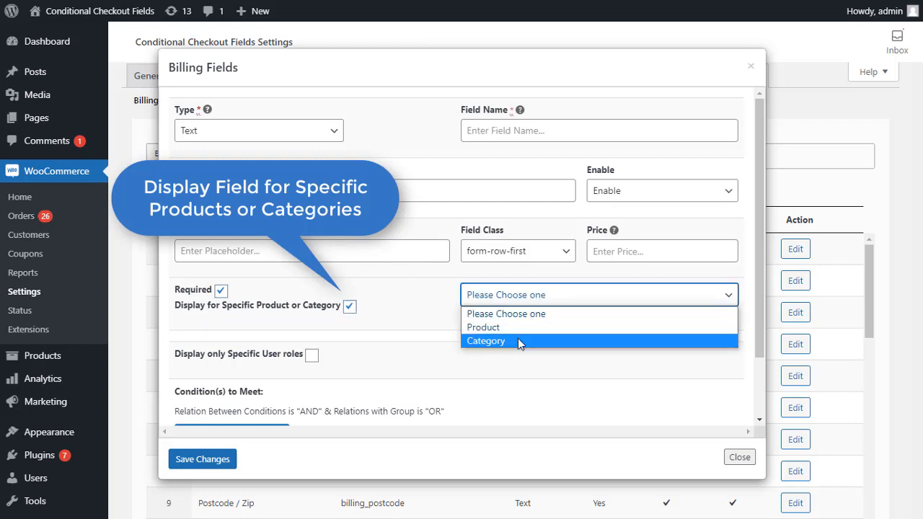
click(518, 328)
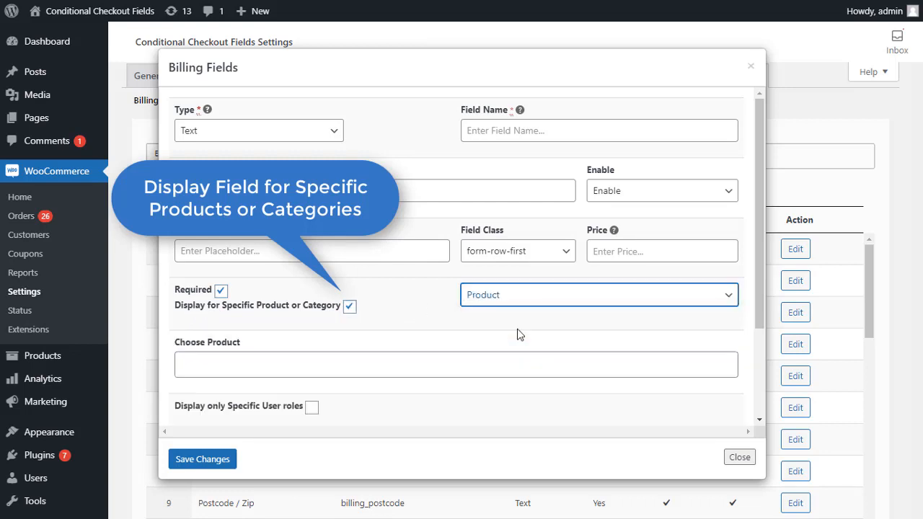
click(214, 368)
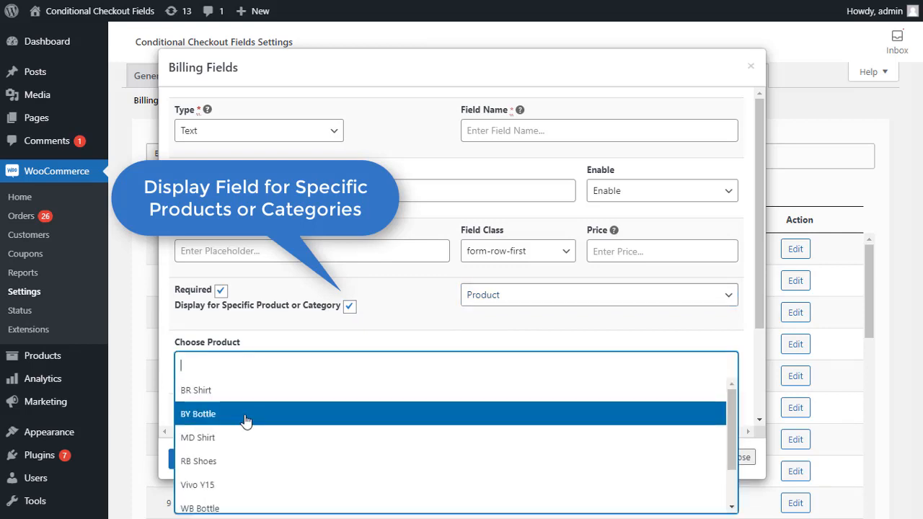
scroll(243, 425, down, 1)
click(248, 441)
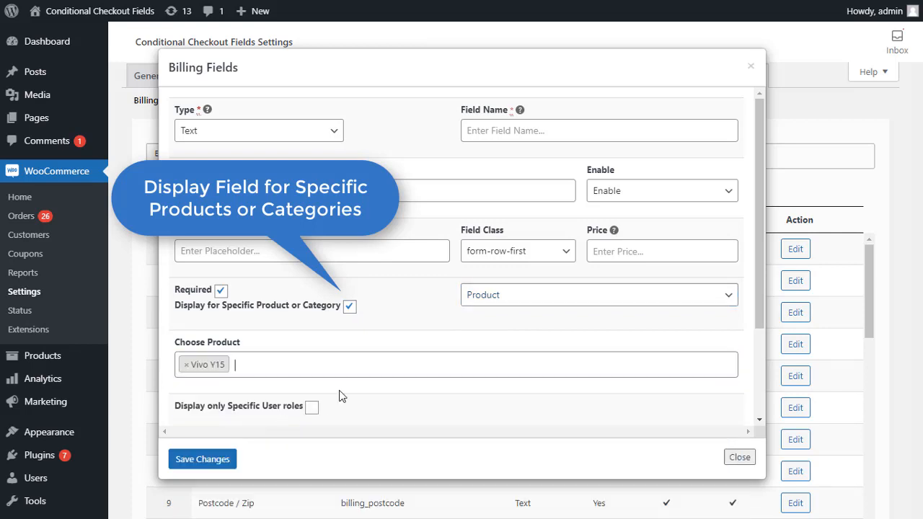
click(394, 362)
click(308, 438)
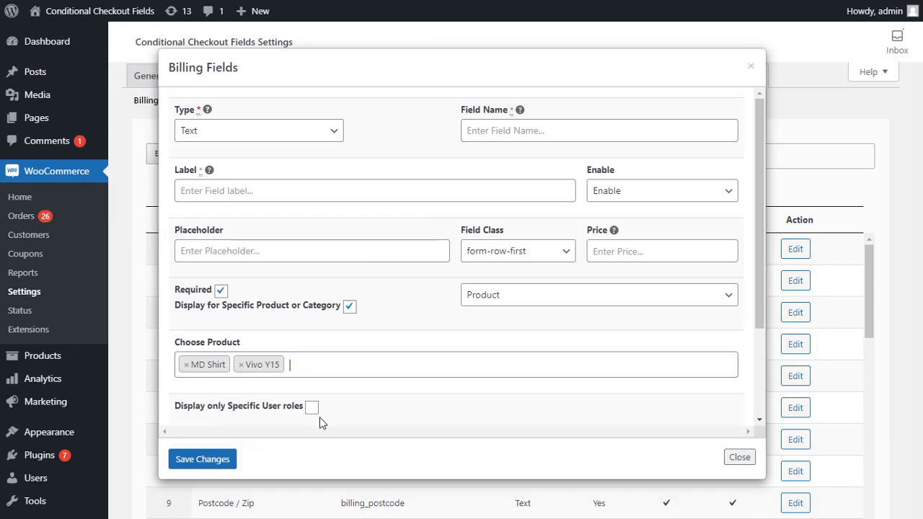
scroll(402, 333, down, 1)
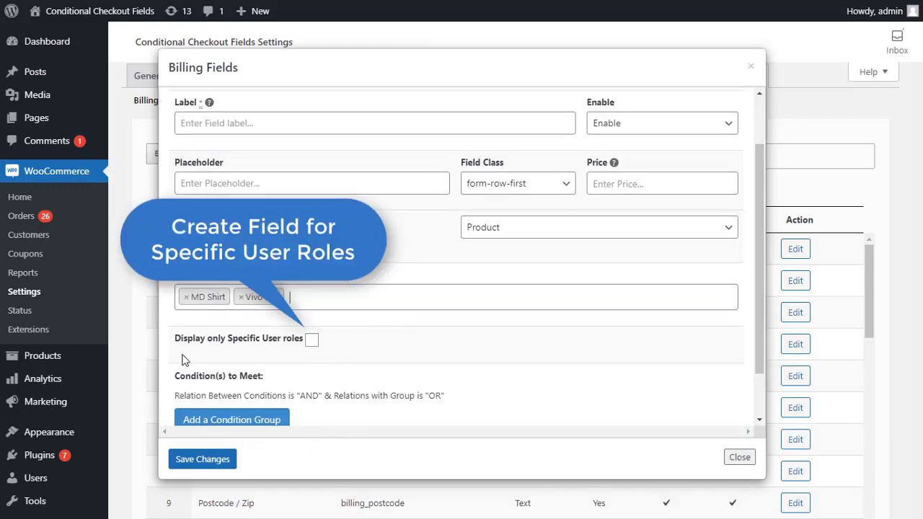
- Limit the new billing field to the Shop manager user role and add one empty condition group
click(312, 340)
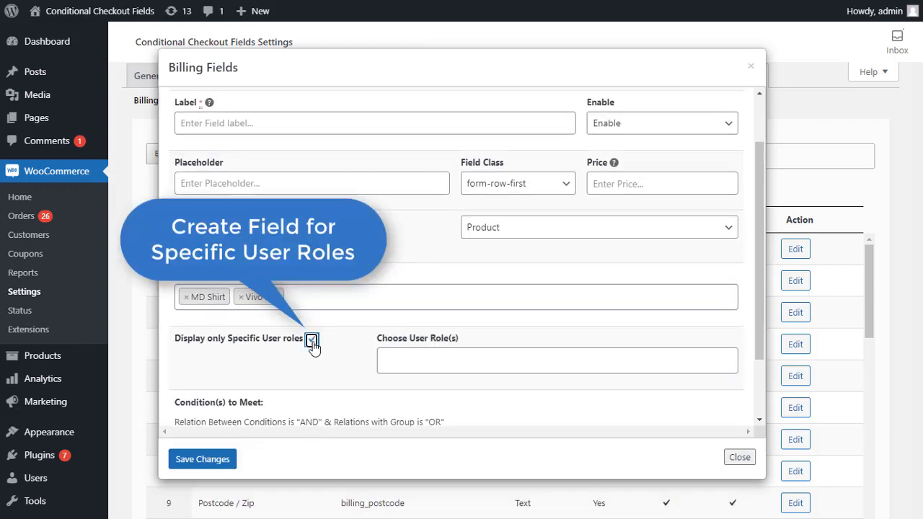
click(424, 360)
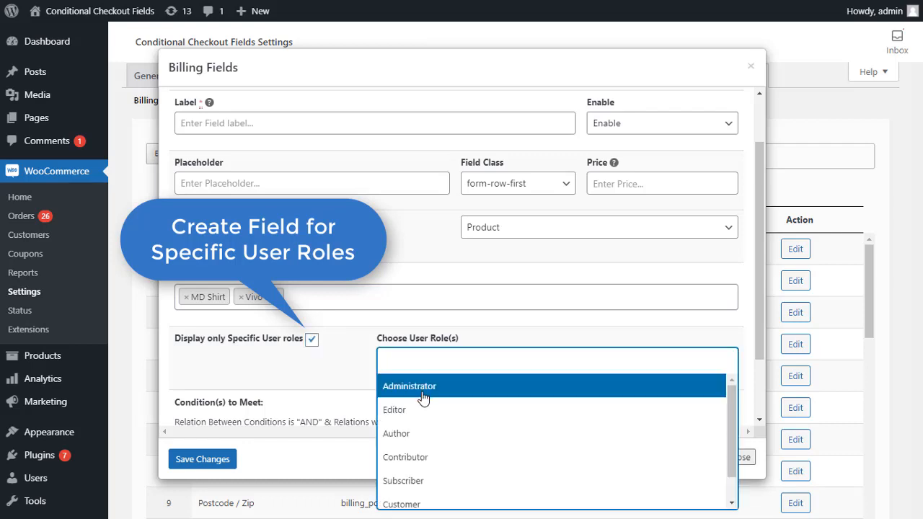
scroll(423, 402, down, 1)
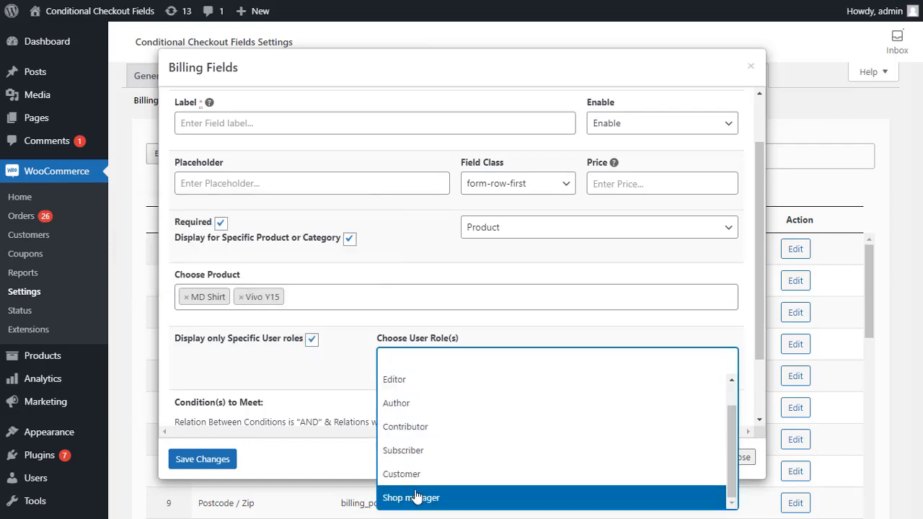
click(416, 497)
scroll(295, 375, down, 2)
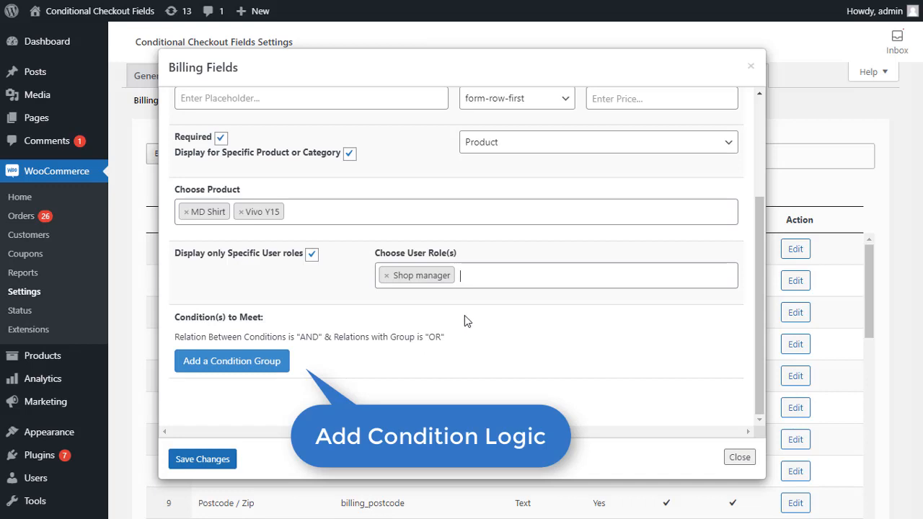
click(274, 363)
scroll(339, 326, down, 3)
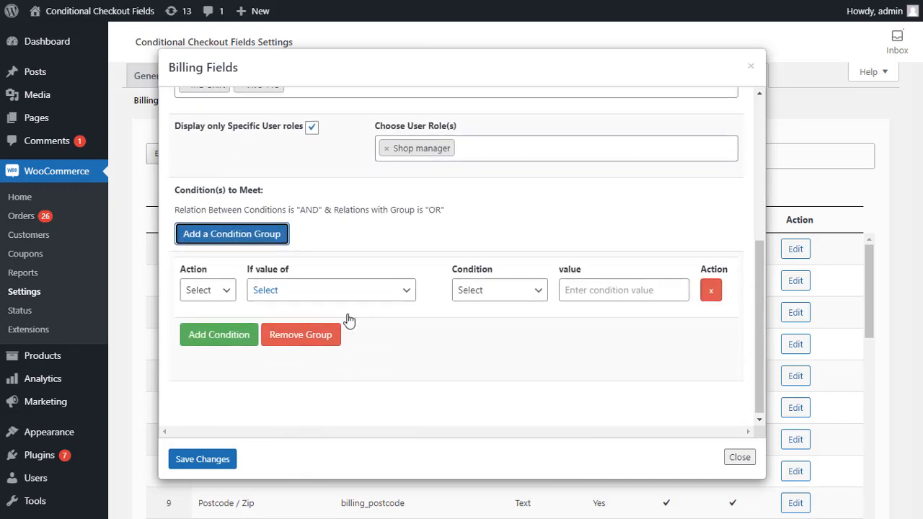
click(211, 296)
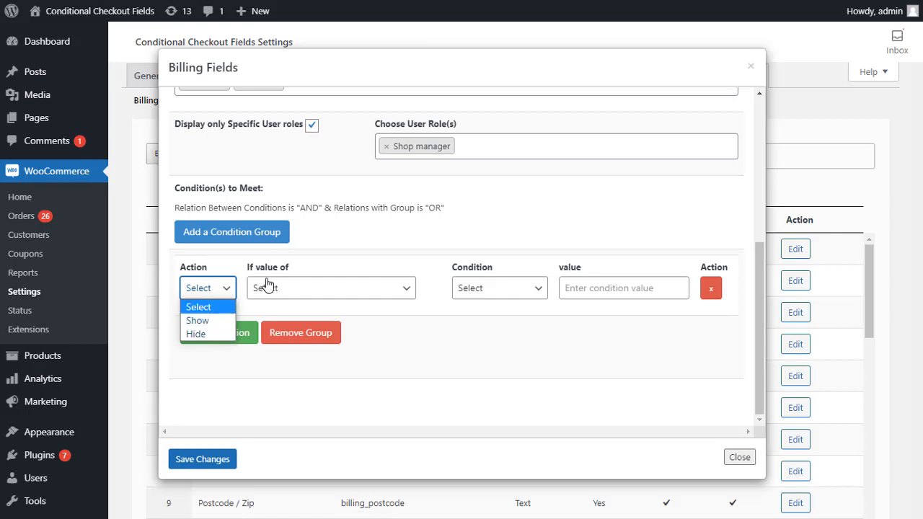
click(336, 267)
click(377, 289)
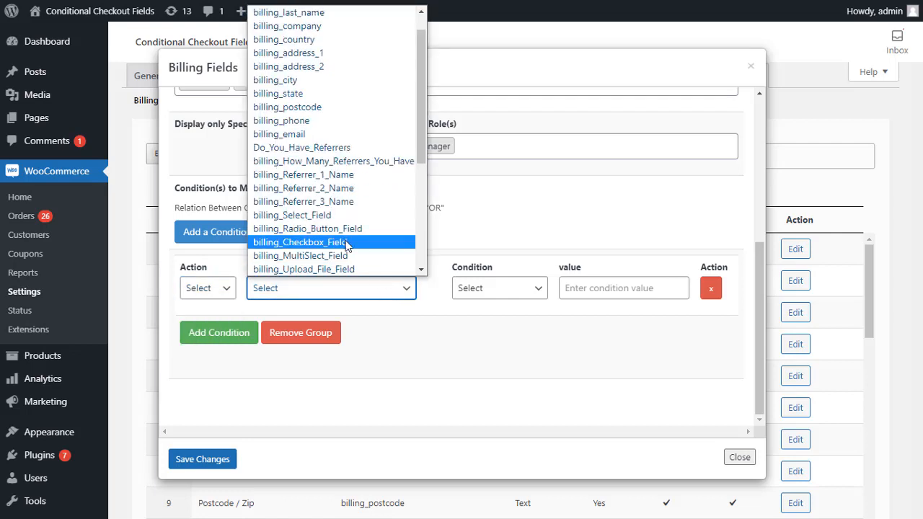
scroll(345, 216, up, 2)
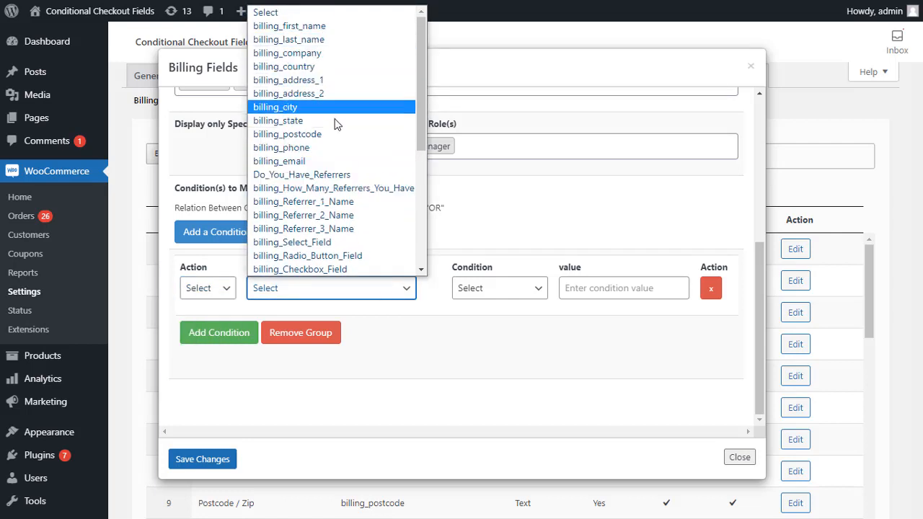
scroll(335, 145, down, 4)
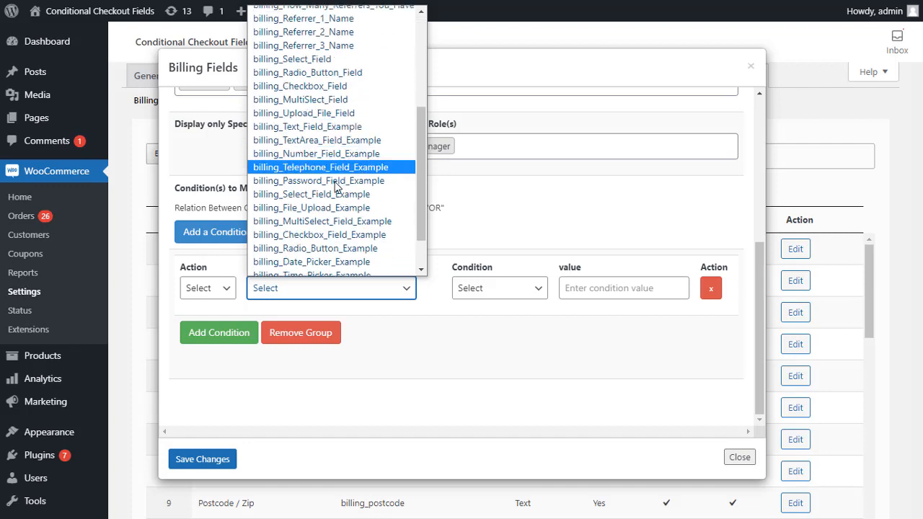
click(432, 312)
click(503, 295)
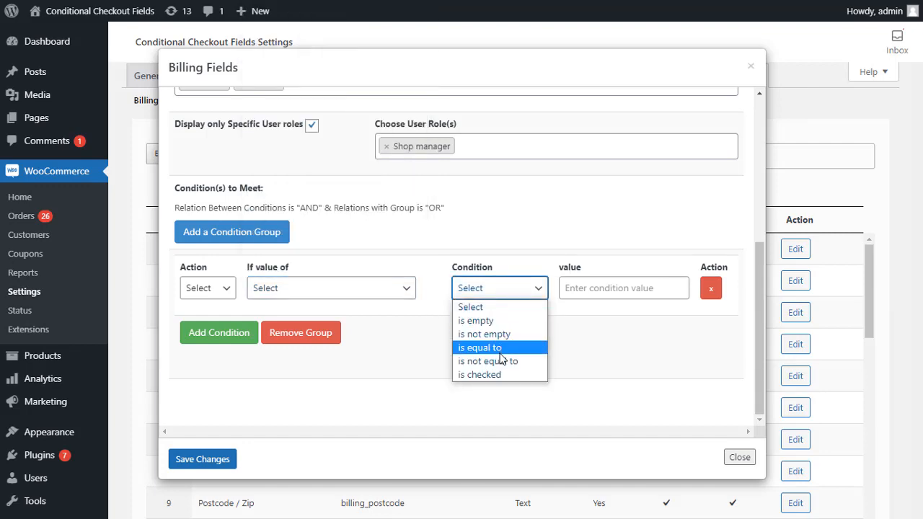
click(565, 308)
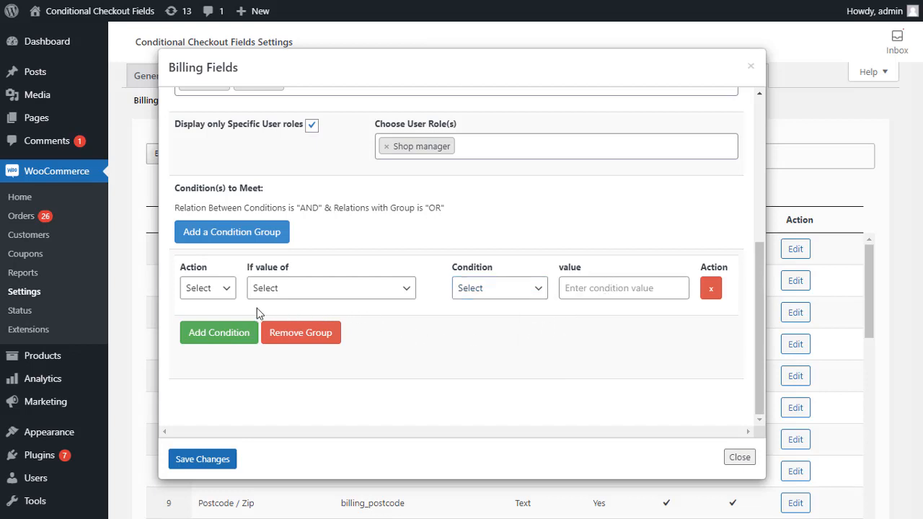
- Add a second condition and a second condition group, then close the Billing Fields dialog
click(212, 336)
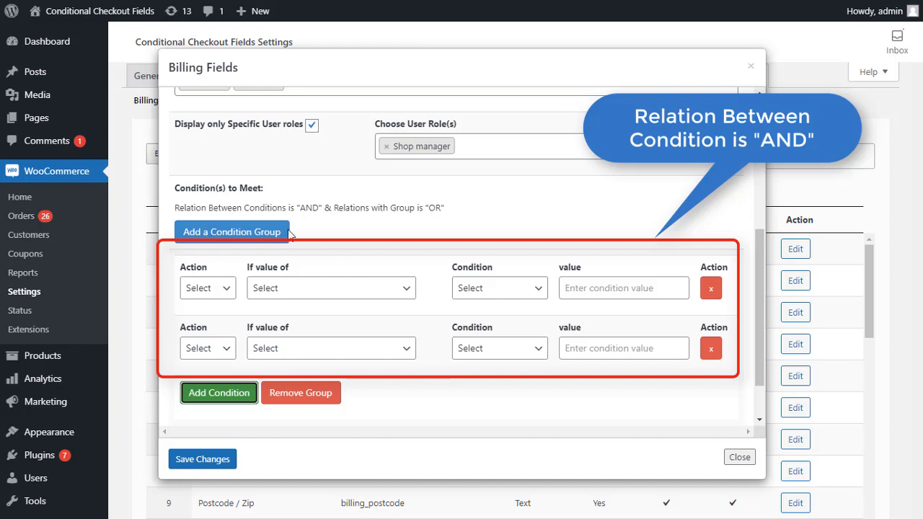
click(248, 236)
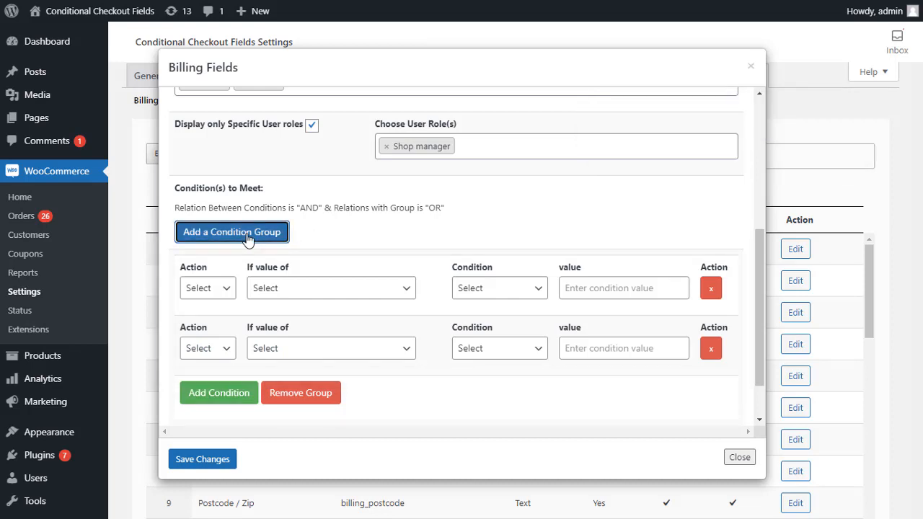
scroll(341, 225, down, 4)
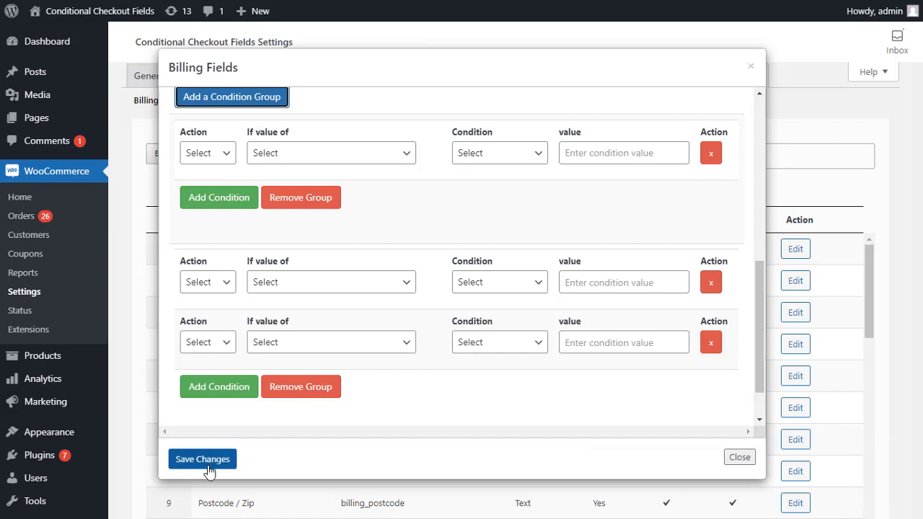
click(736, 458)
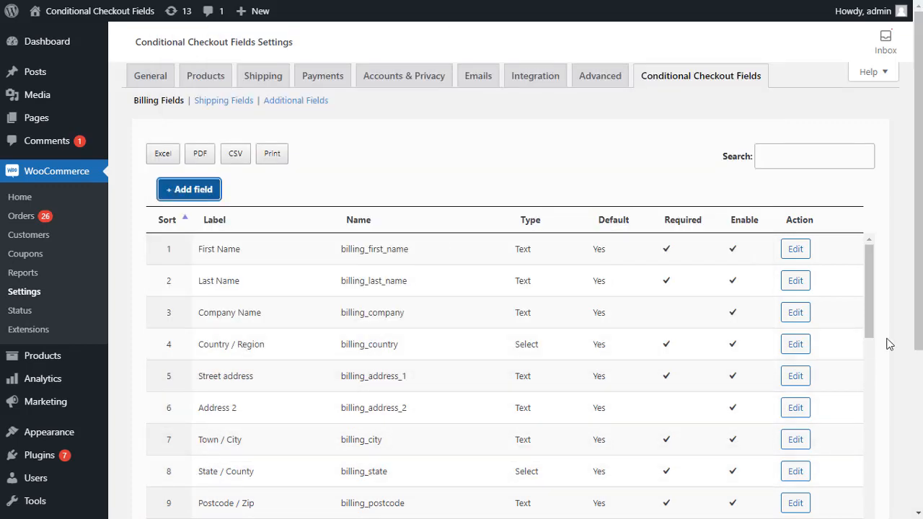
- Move Email Address up to third place in the billing list, right below Last Name
scroll(888, 343, down, 2)
scroll(317, 360, down, 4)
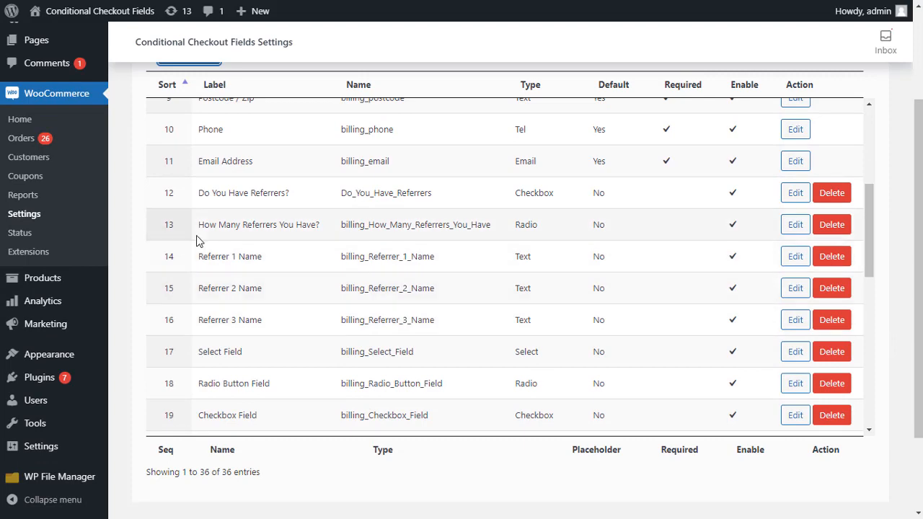
scroll(206, 249, up, 1)
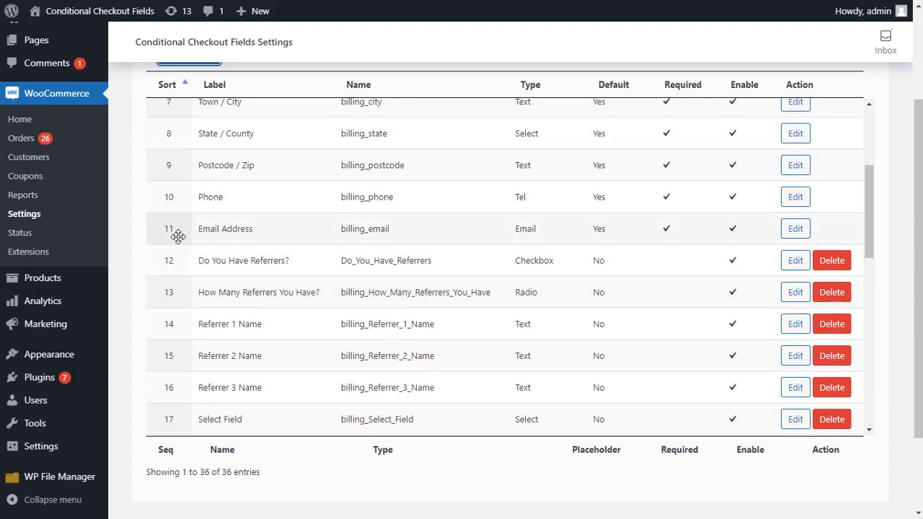
drag(179, 237, 174, 195)
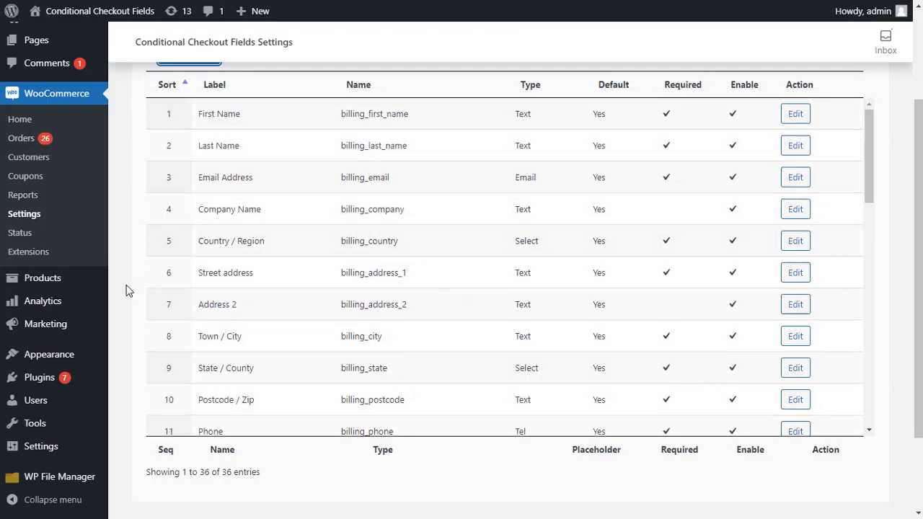
scroll(123, 293, down, 2)
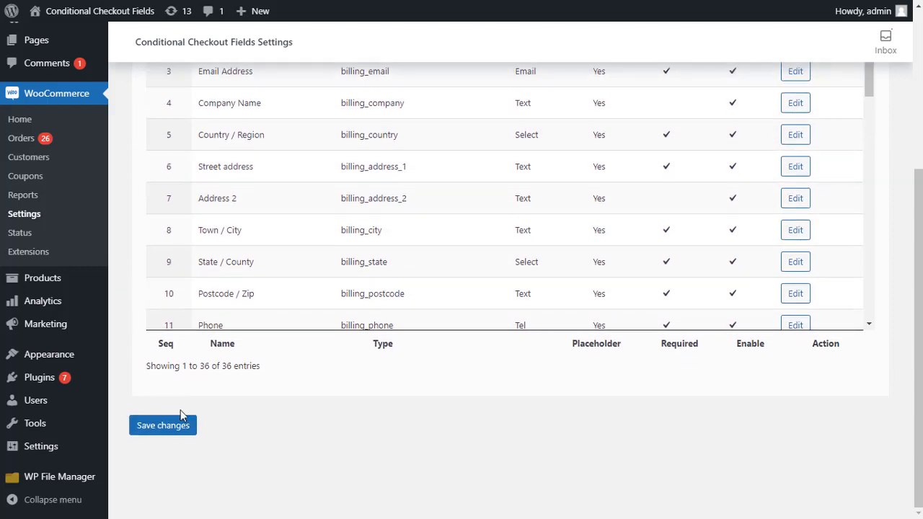